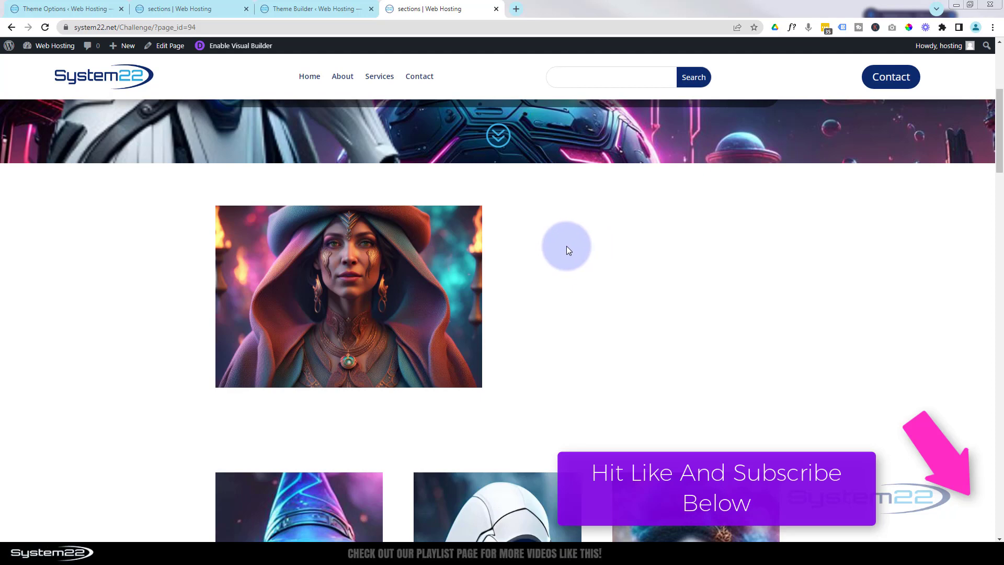
# - Open the page in the Visual Builder
pyautogui.moveTo(438, 274)
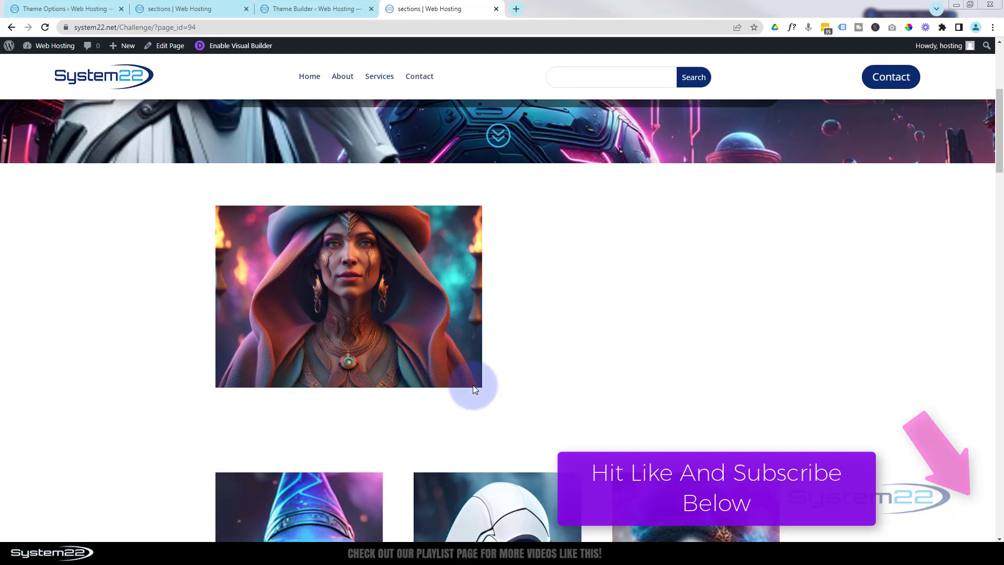
pyautogui.moveTo(468, 374)
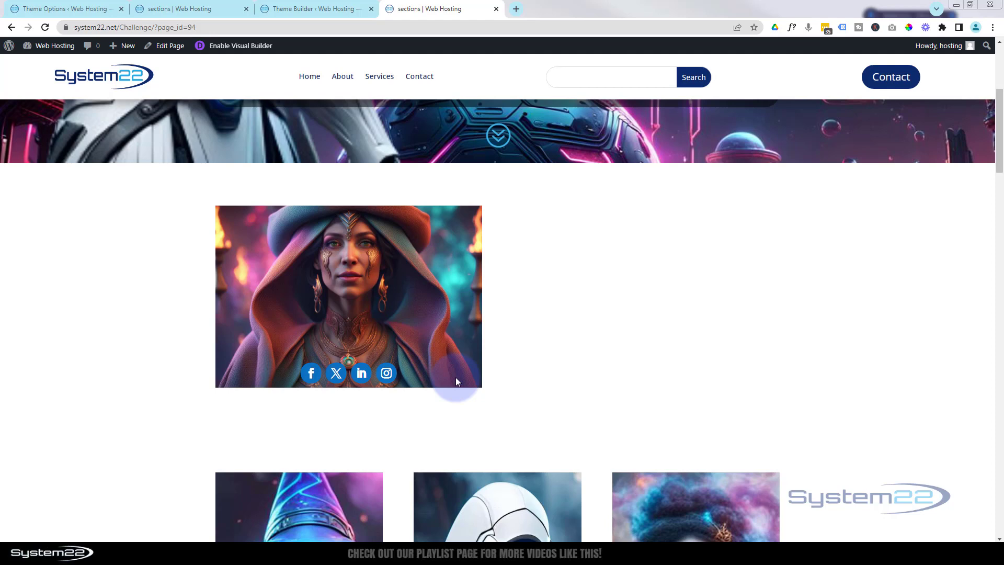
pyautogui.click(221, 48)
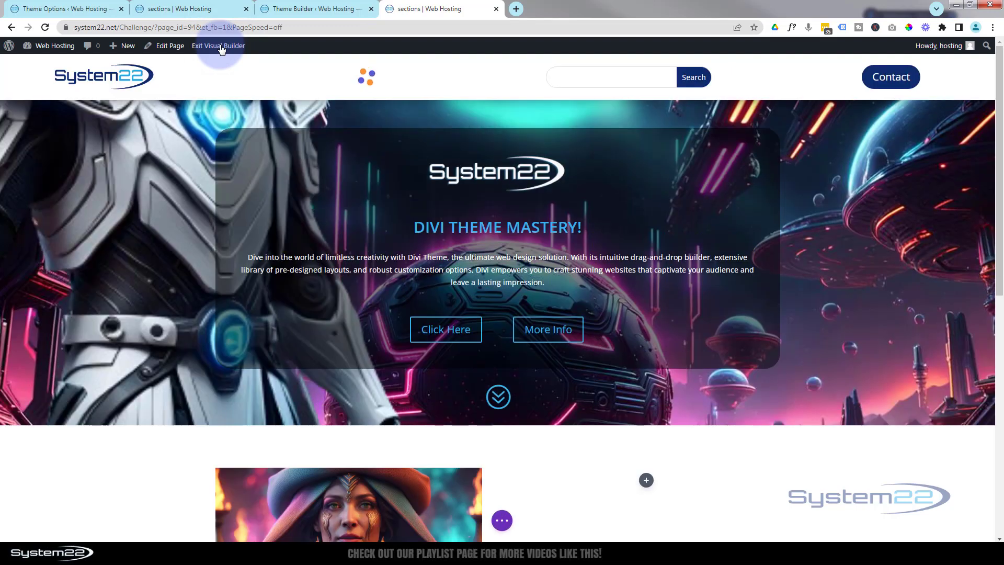
# - Insert a Social Media Follow module into the empty column beside the hooded woman image
pyautogui.scroll(-6, 265, 197)
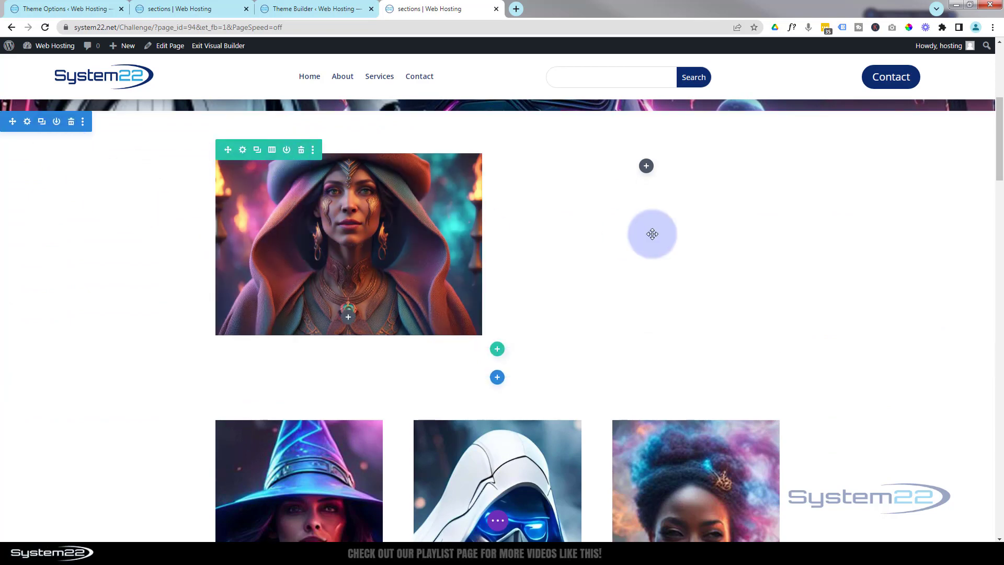
pyautogui.click(646, 167)
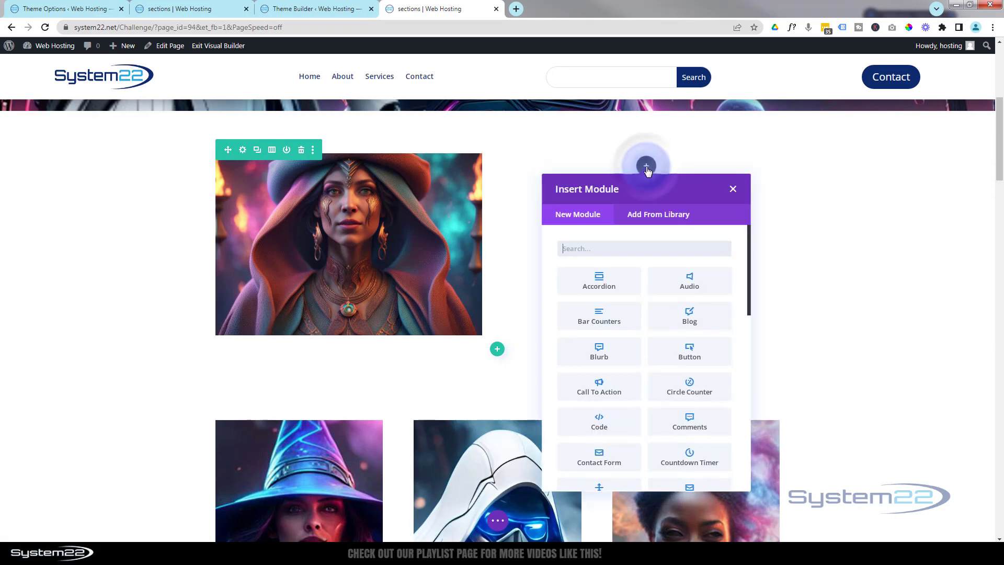
pyautogui.scroll(-8, 661, 329)
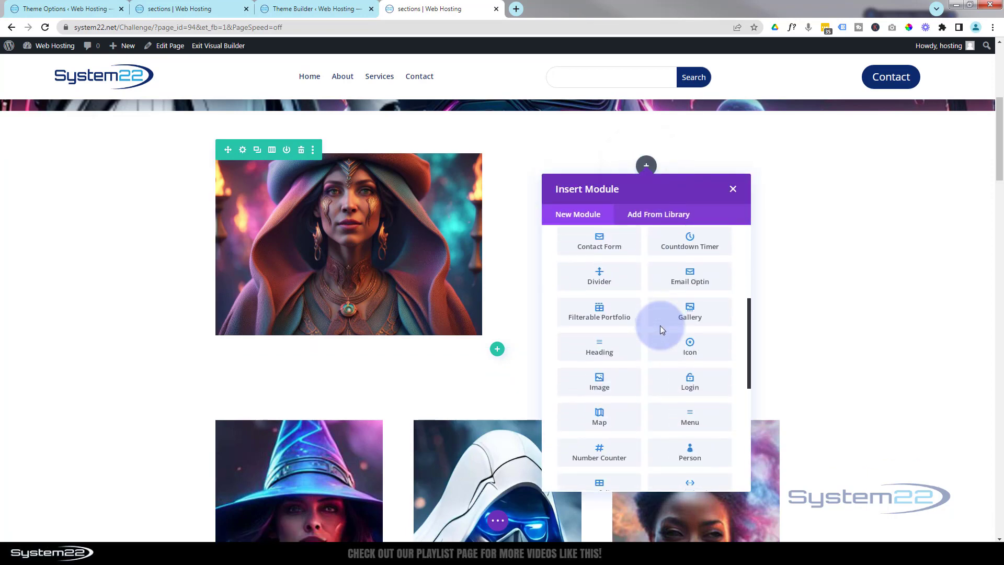
pyautogui.scroll(-3, 662, 329)
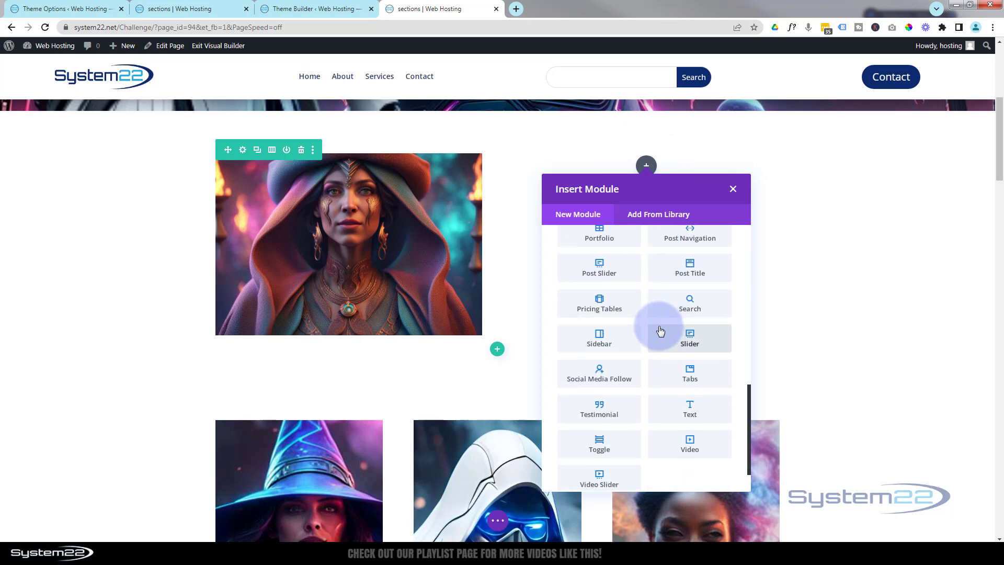
pyautogui.click(617, 375)
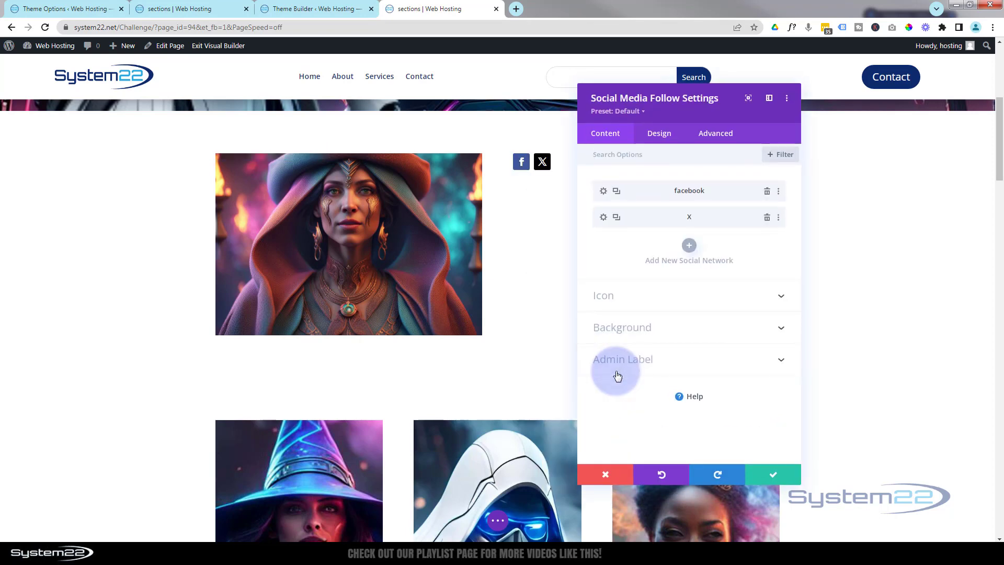
# - Add a new social network to the module and set it to Instagram
pyautogui.moveTo(697, 109); pyautogui.dragTo(382, 142)
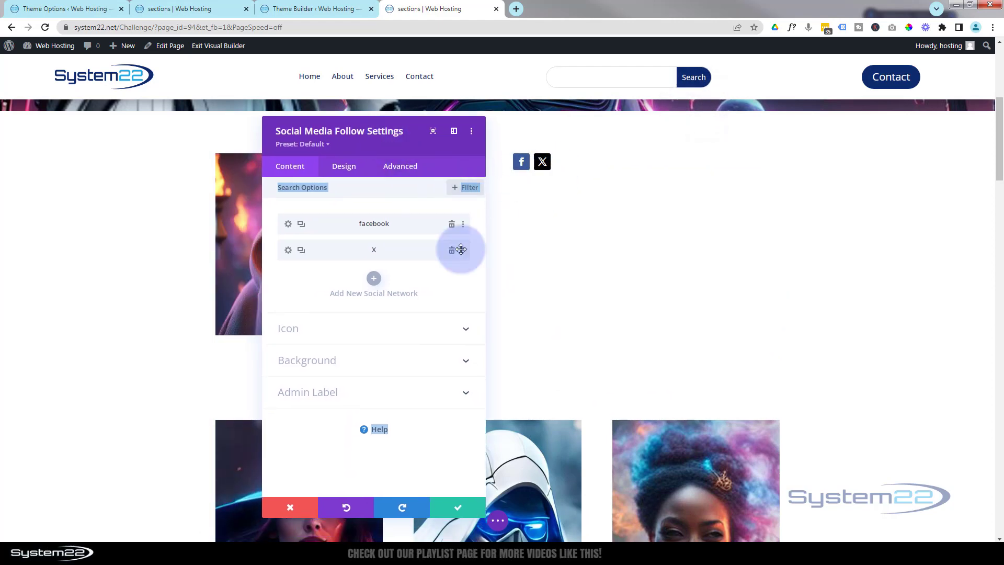
pyautogui.click(372, 279)
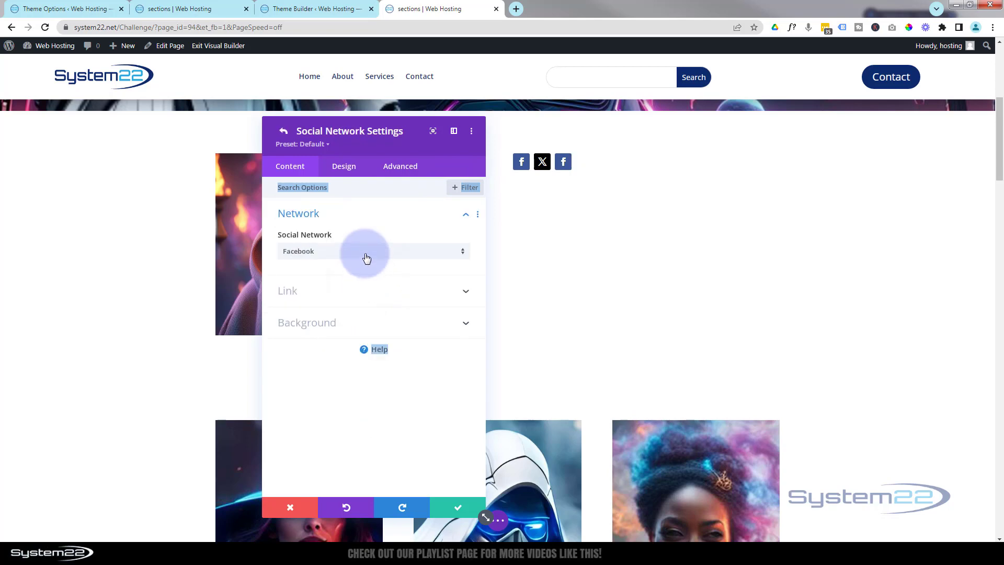
pyautogui.click(367, 258)
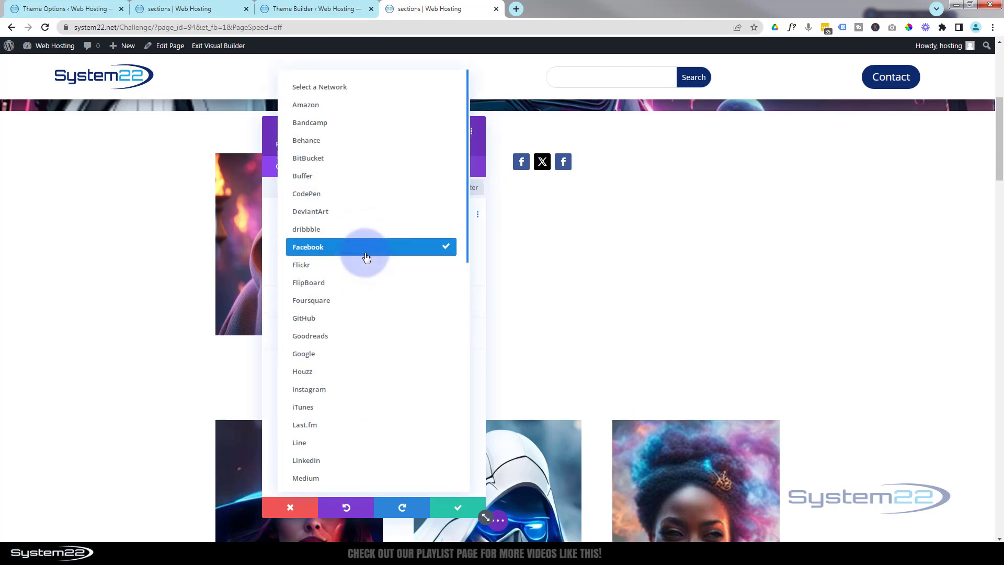
pyautogui.click(346, 389)
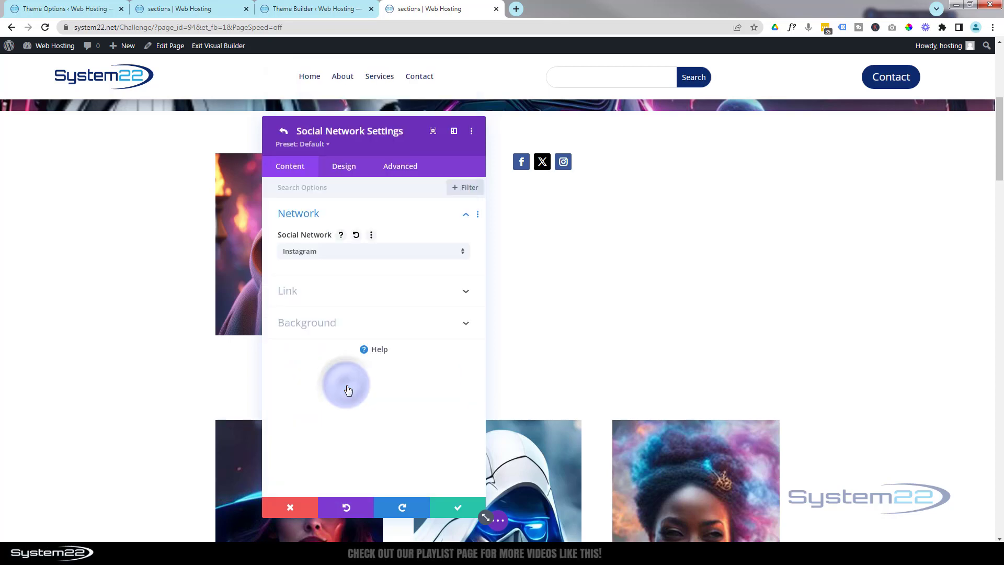
pyautogui.click(340, 292)
pyautogui.click(293, 291)
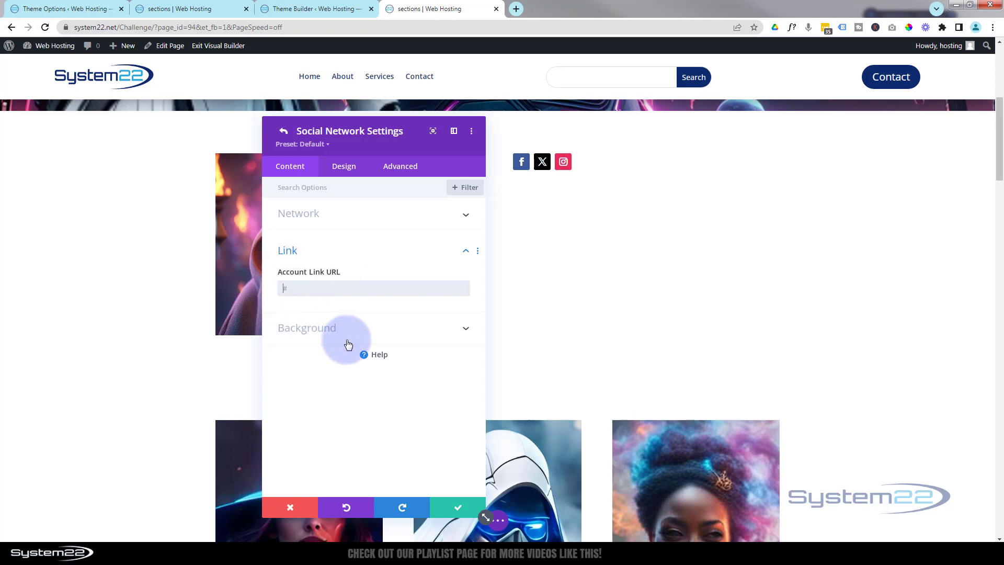
pyautogui.click(458, 506)
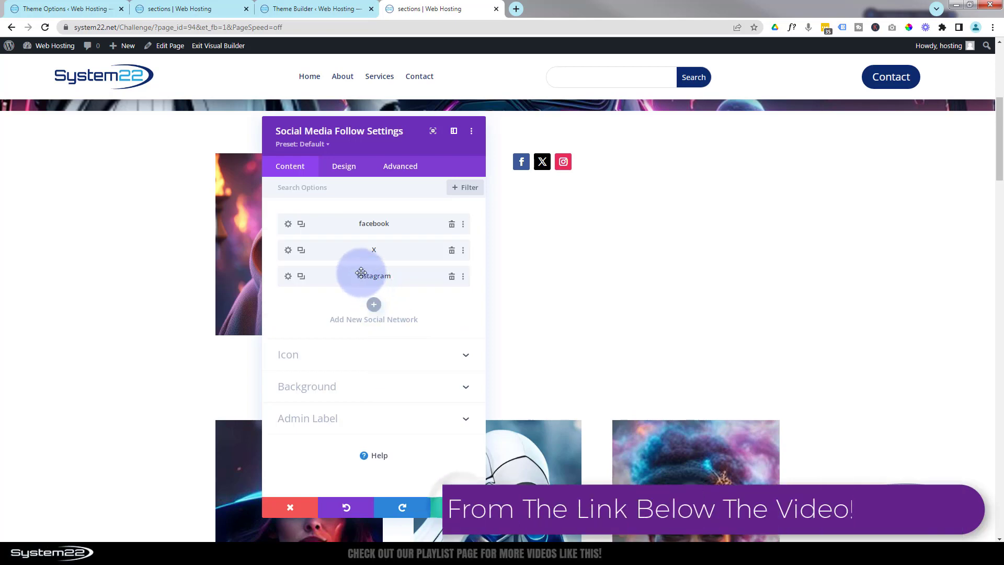
# - Add another social network and set it to LinkedIn
pyautogui.click(373, 305)
pyautogui.click(362, 252)
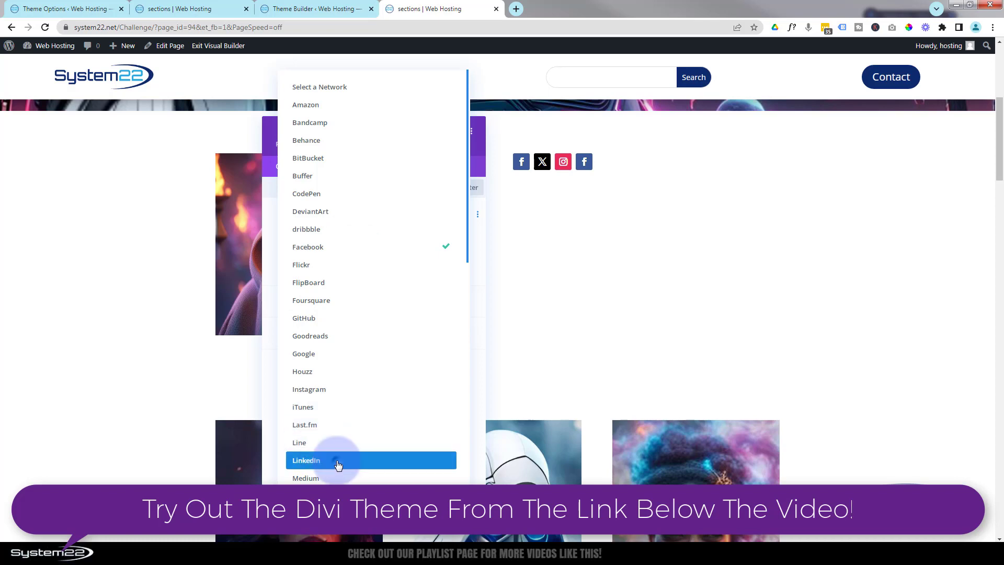
pyautogui.click(337, 460)
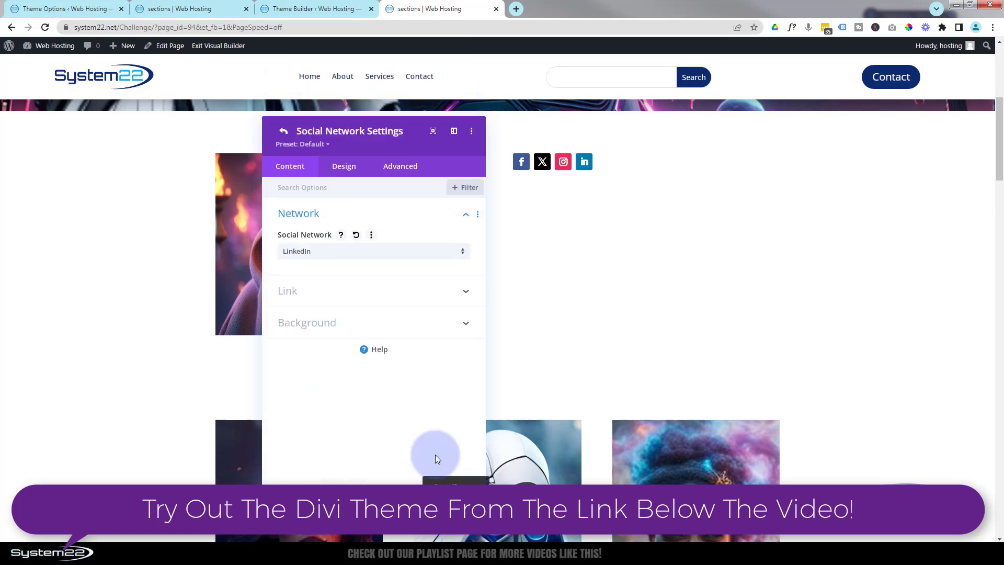
pyautogui.click(452, 489)
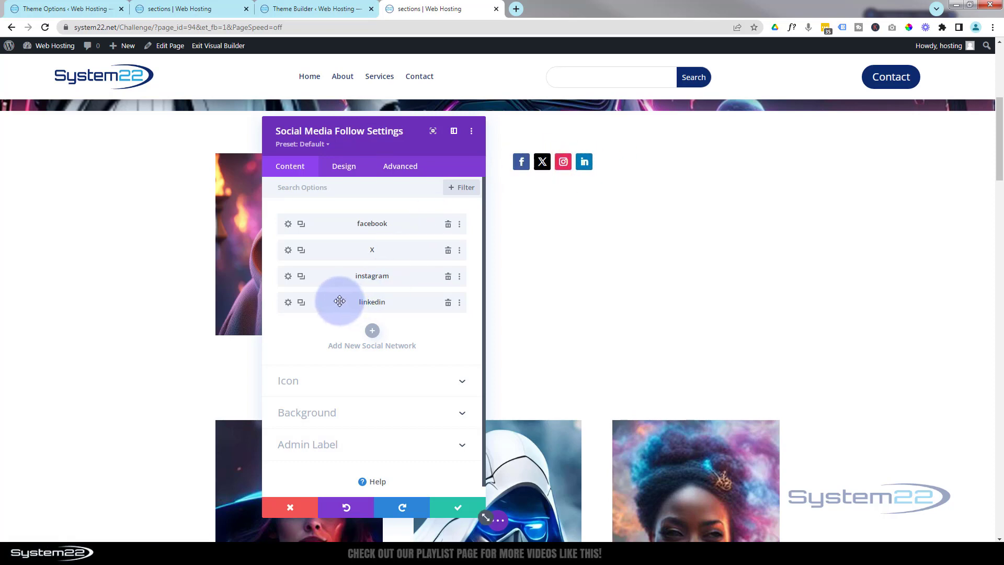
# - Set the Facebook item's background color to #0c71c3
pyautogui.click(288, 224)
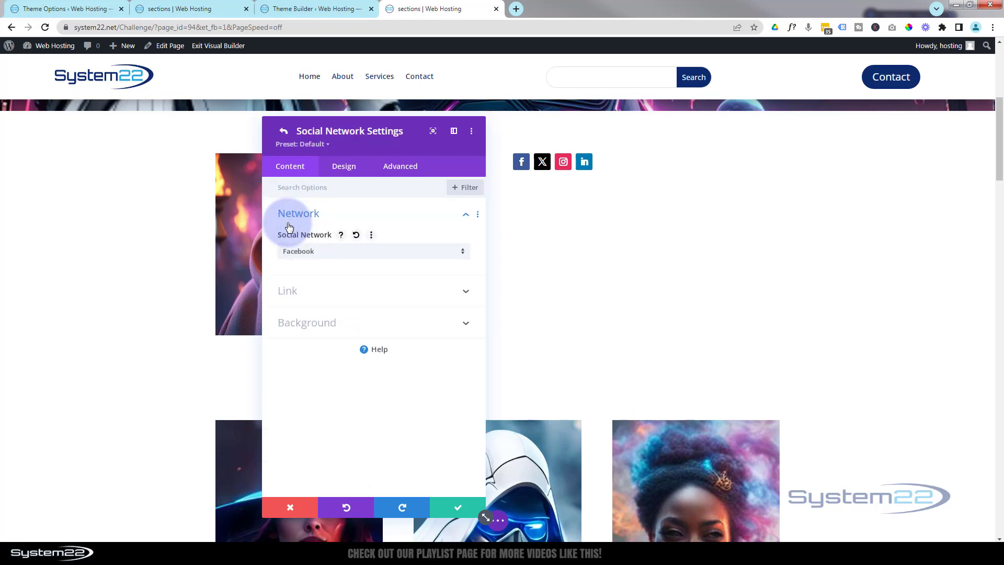
pyautogui.click(368, 322)
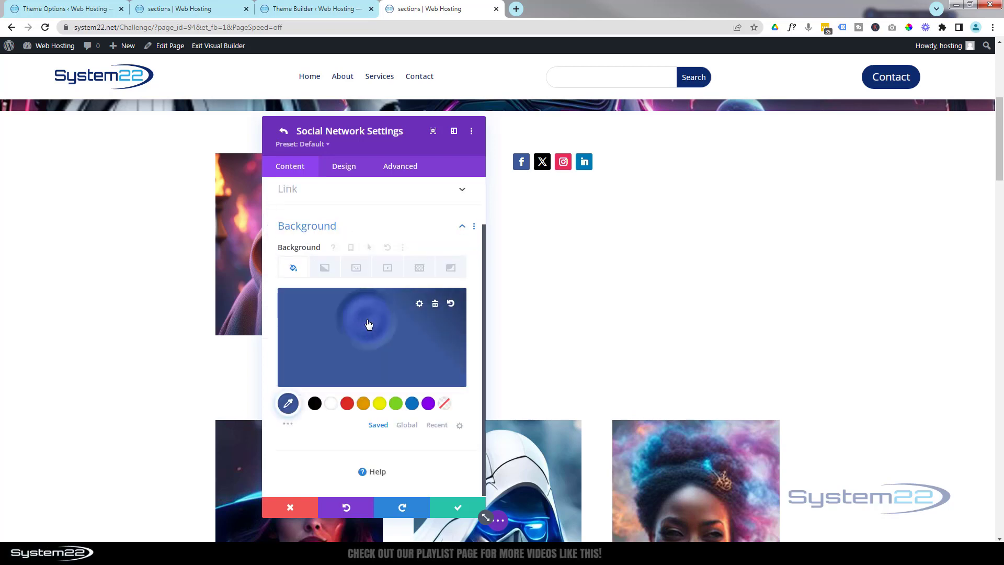
pyautogui.click(412, 403)
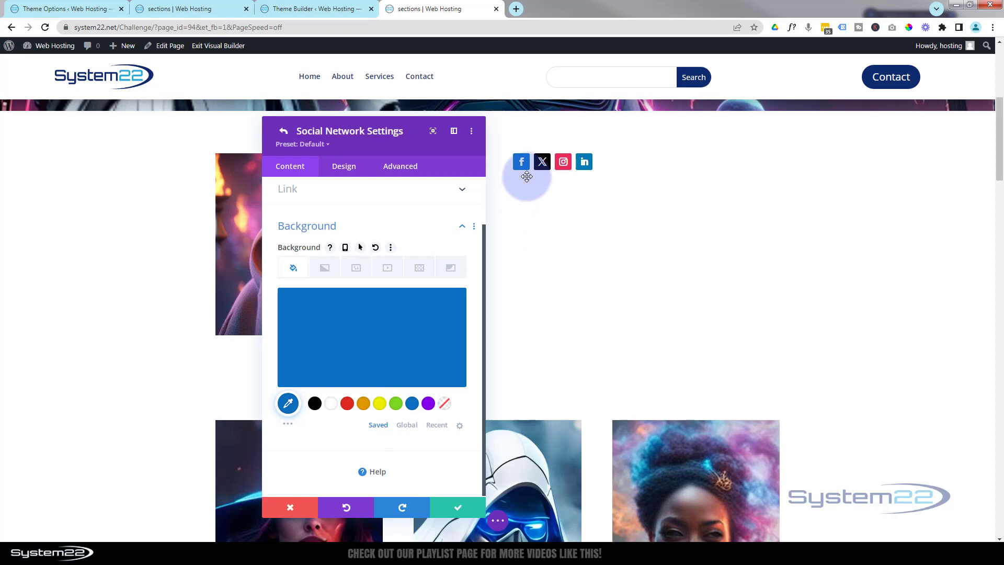
pyautogui.moveTo(418, 313)
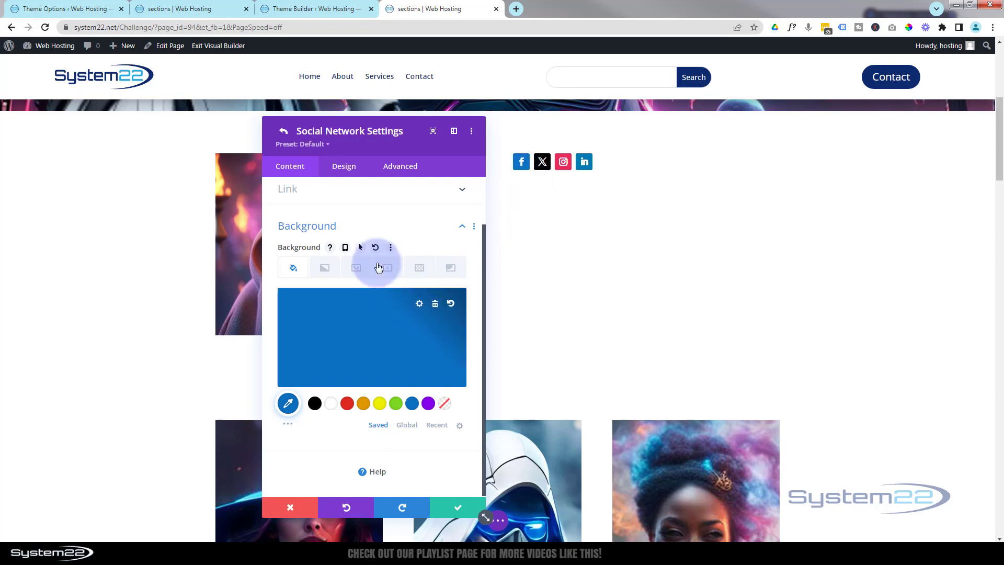
# - Set the Facebook item's hover background color to #e09900 and save the item
pyautogui.click(360, 248)
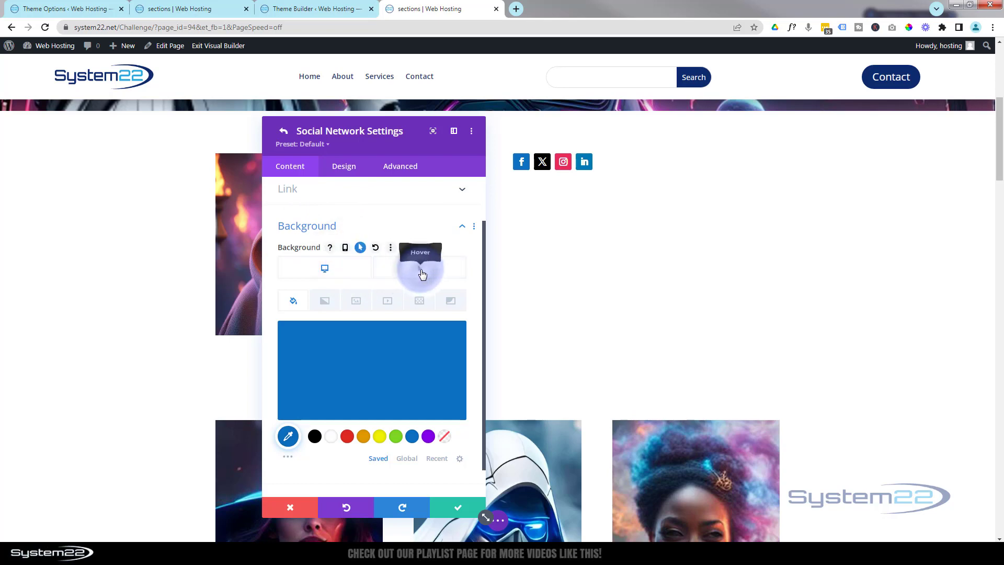
pyautogui.click(422, 271)
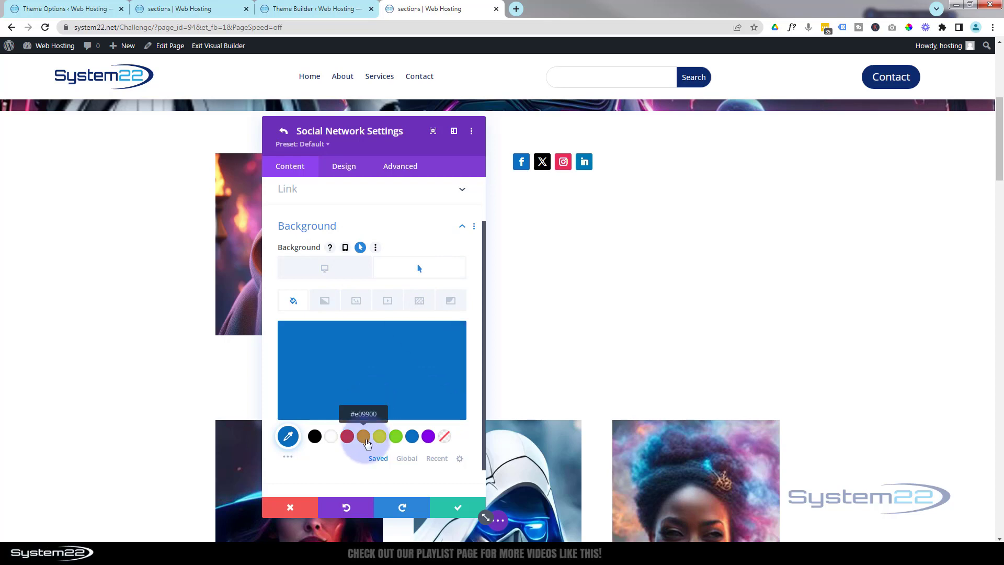
pyautogui.click(365, 439)
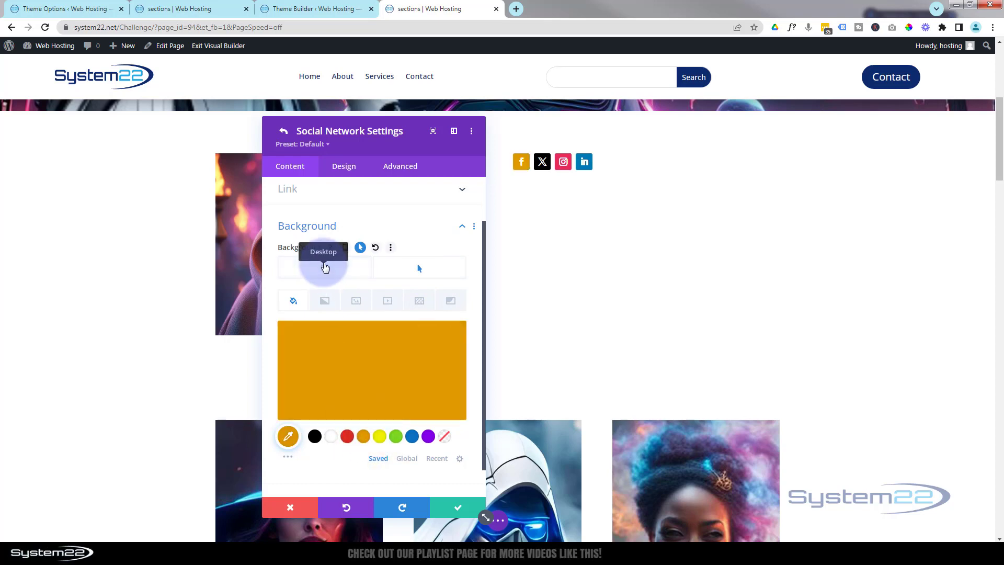
pyautogui.click(324, 267)
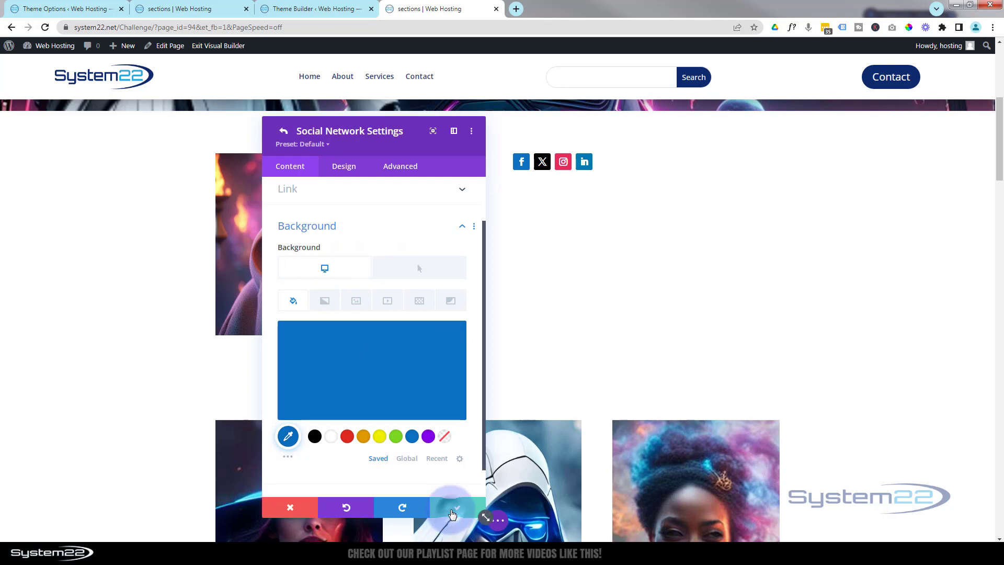
pyautogui.click(451, 511)
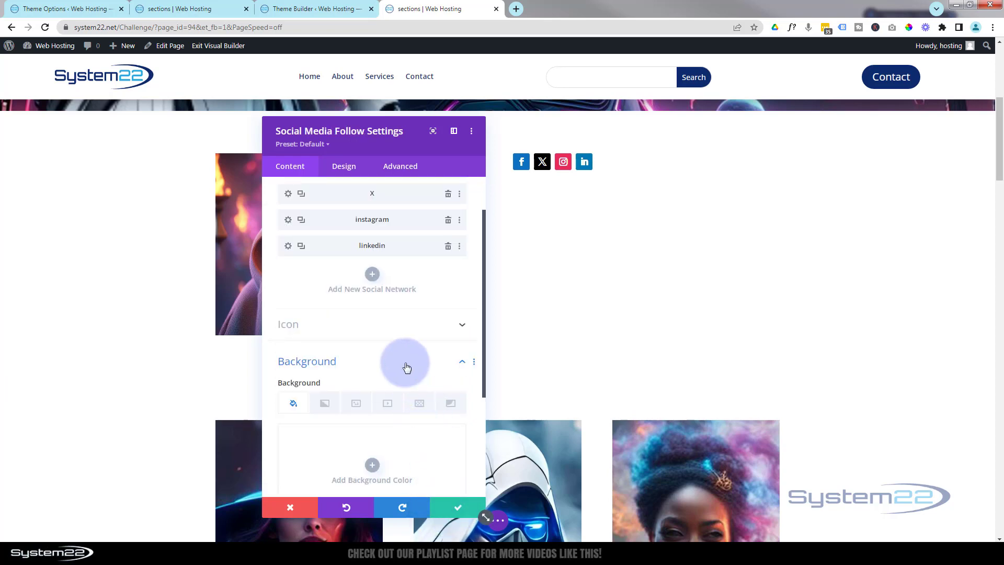
# - Extend the Facebook item's styles to all social networks throughout this column
pyautogui.scroll(1, 399, 340)
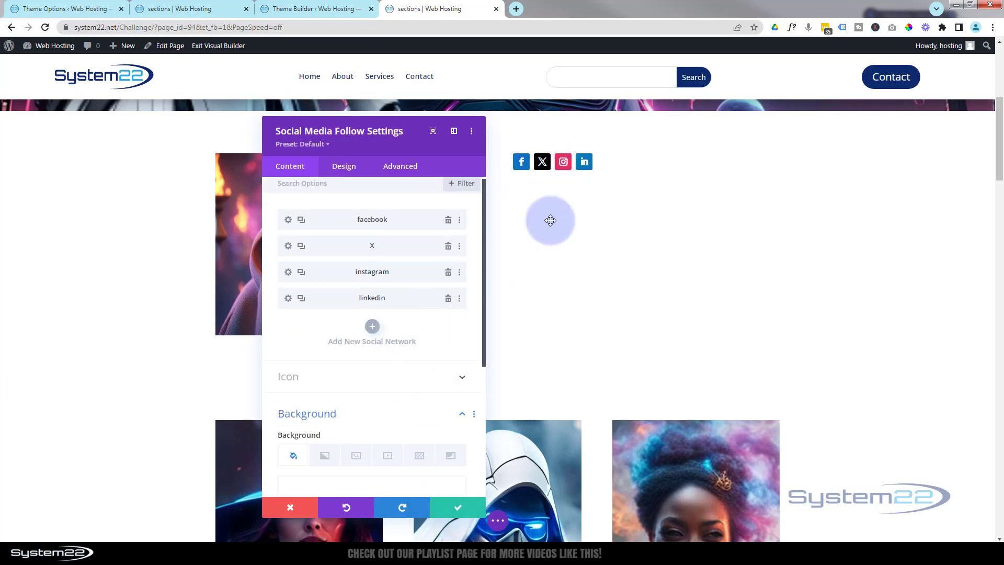
pyautogui.rightClick(331, 220)
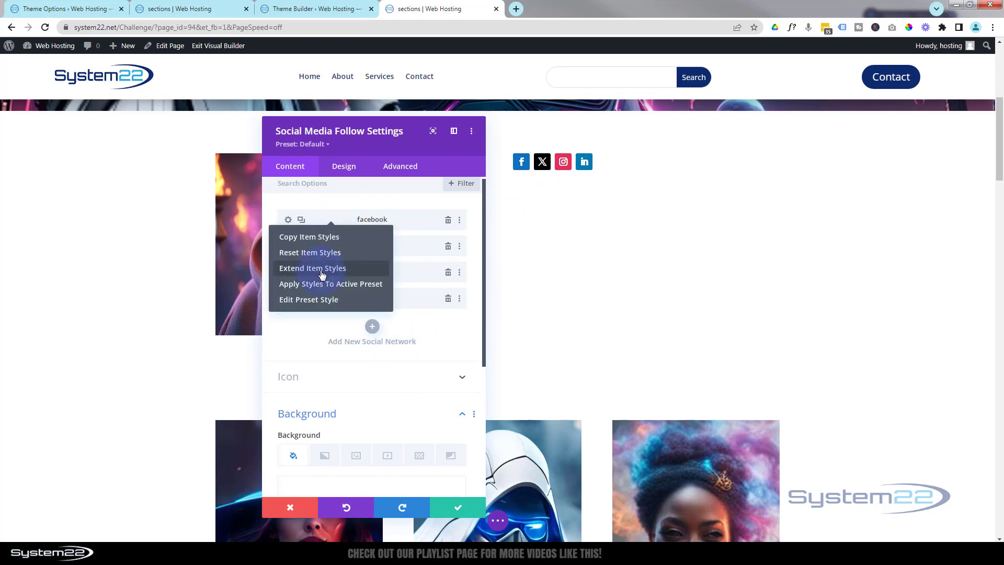
pyautogui.click(321, 269)
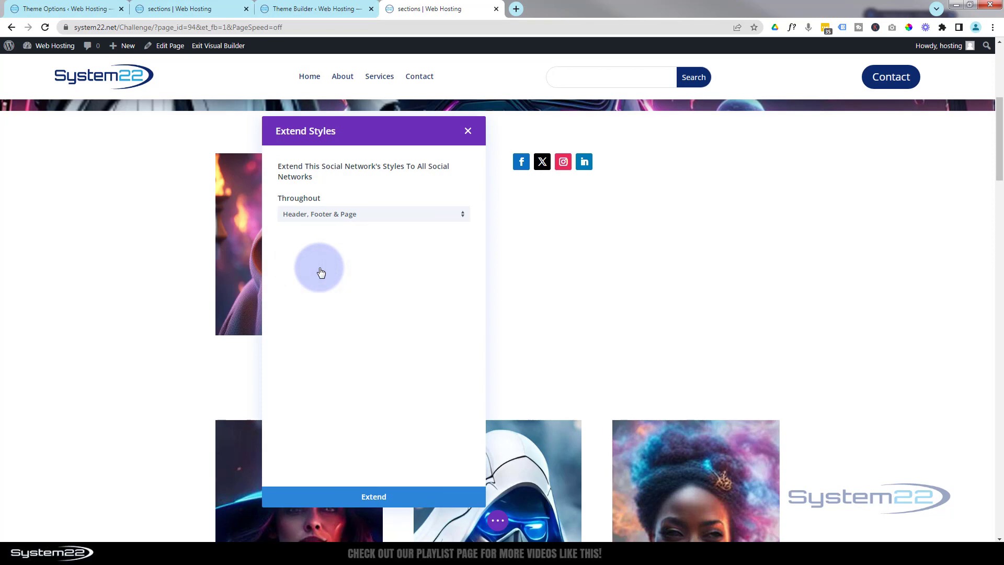
pyautogui.click(364, 218)
pyautogui.click(326, 298)
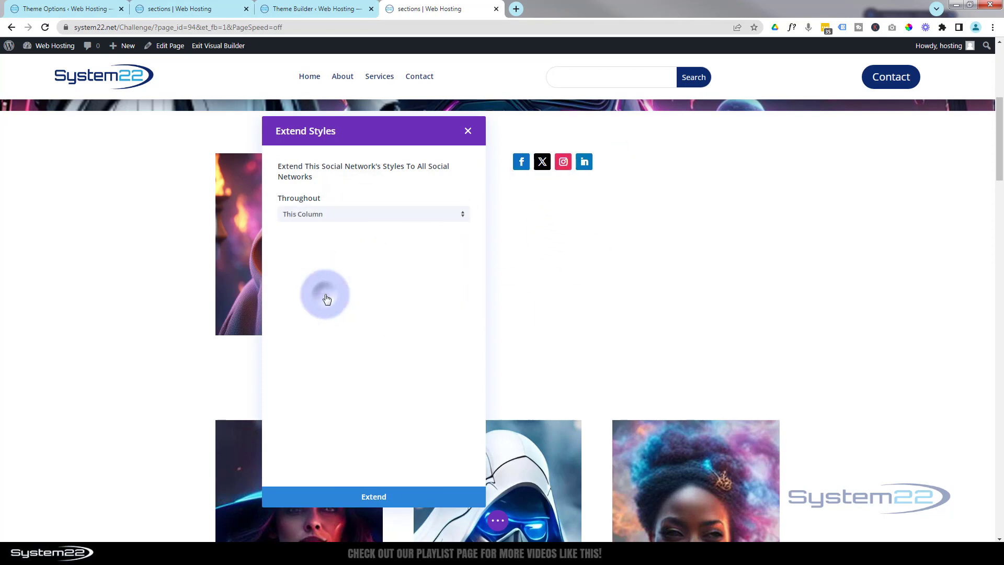
pyautogui.click(384, 498)
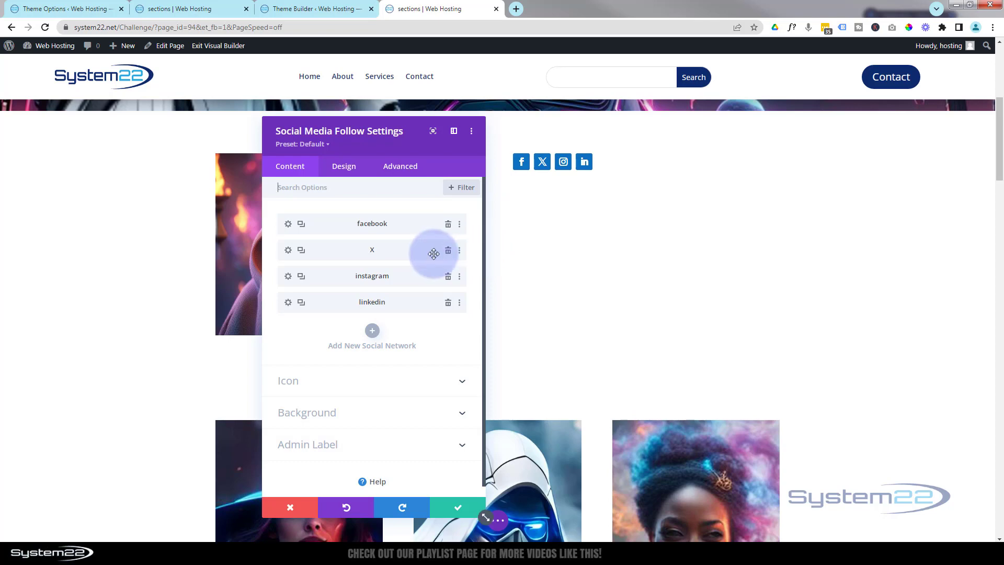
# - Center the Social Media Follow module's alignment in its design settings
pyautogui.click(349, 167)
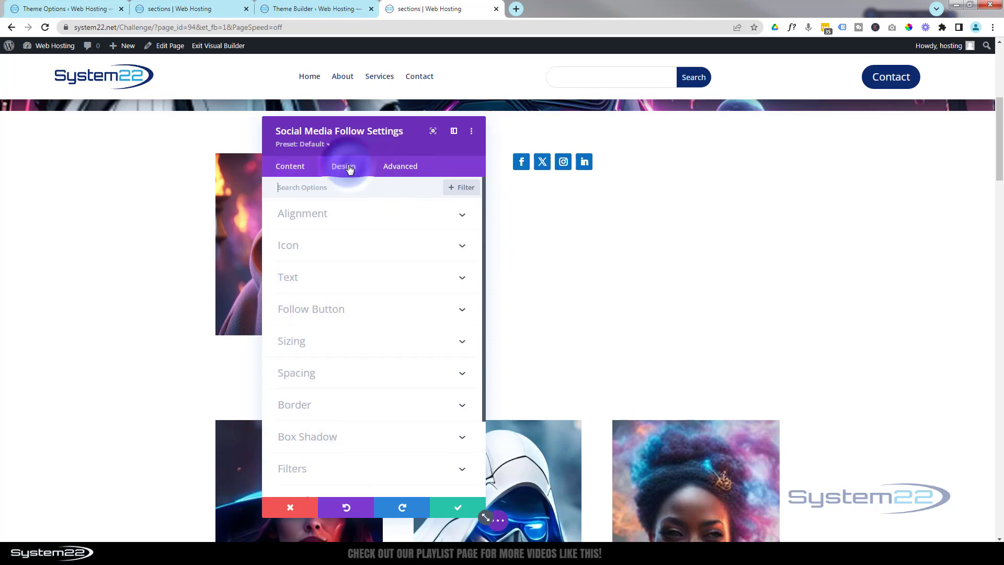
pyautogui.click(368, 213)
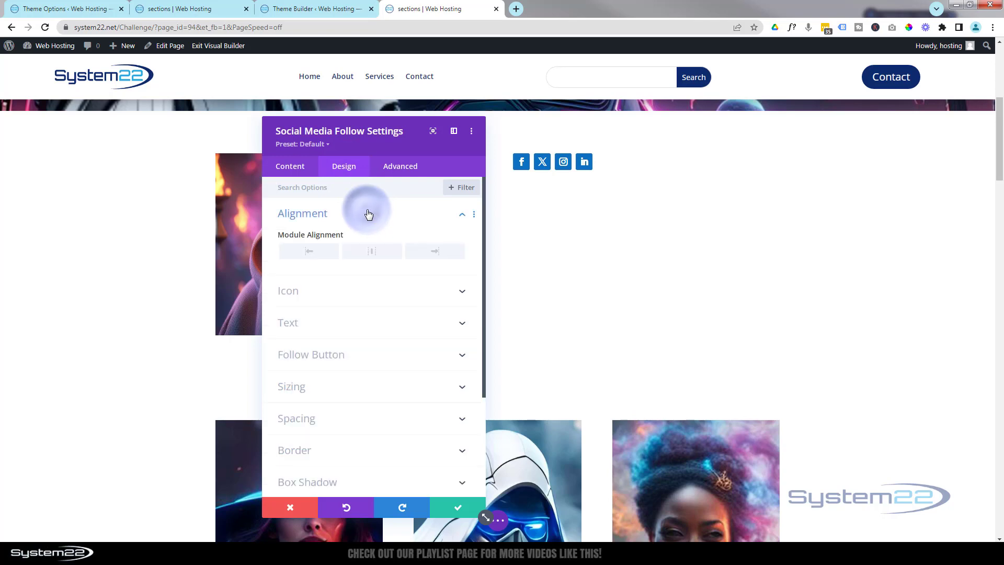
pyautogui.click(370, 252)
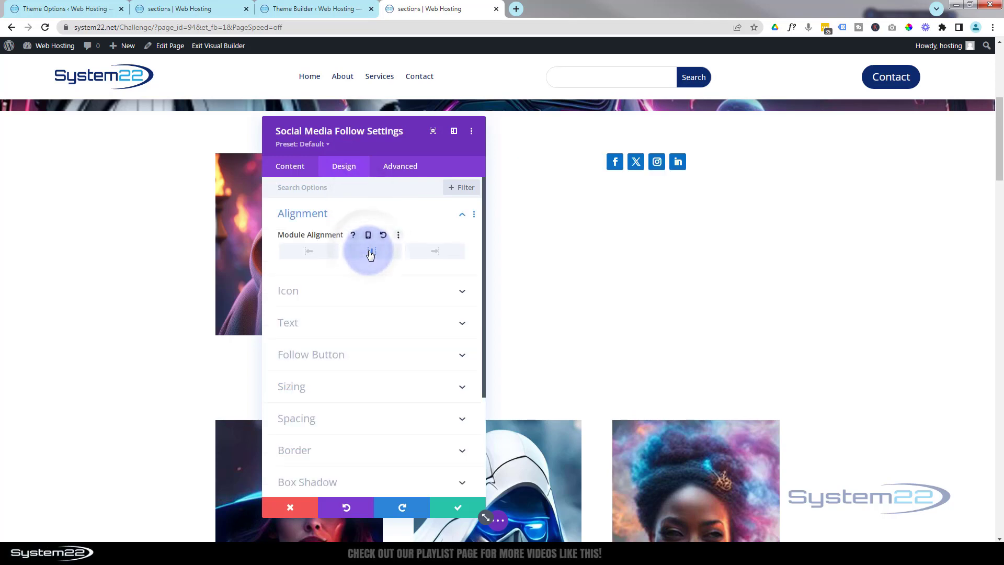
# - Enable a custom icon size for the Social Media Follow module and set the icon font size to 20px
pyautogui.click(355, 292)
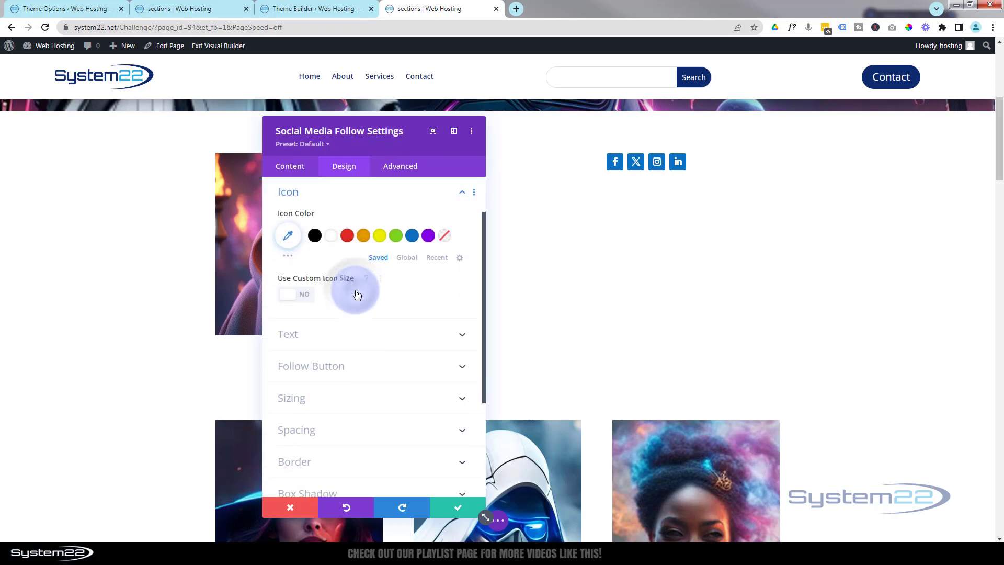
pyautogui.click(303, 295)
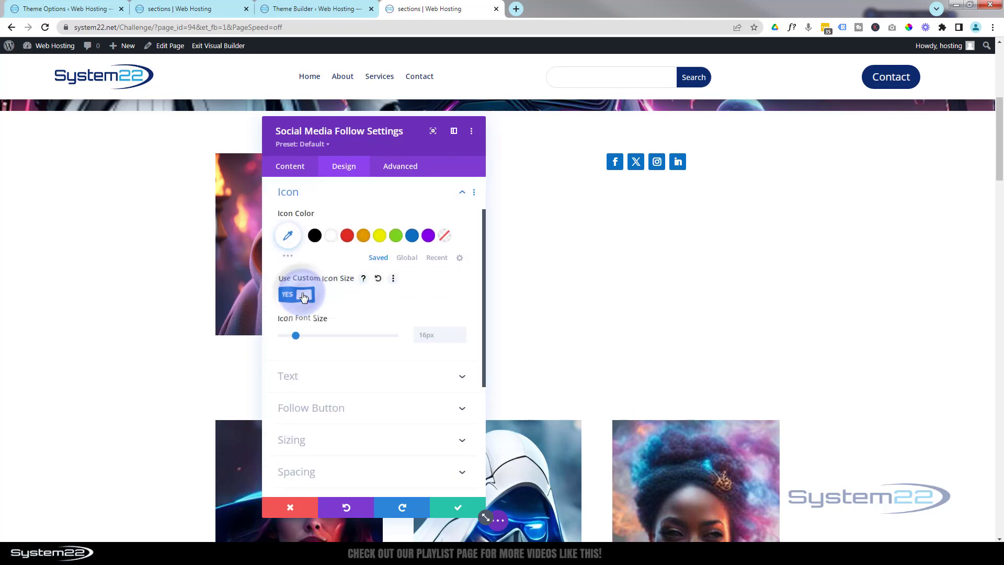
pyautogui.click(421, 335)
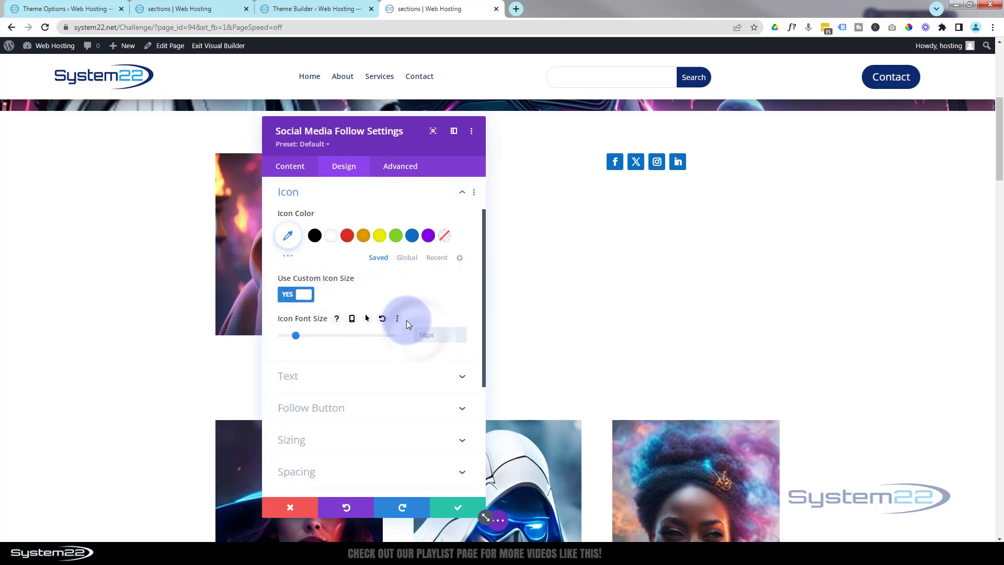
pyautogui.write('25px')
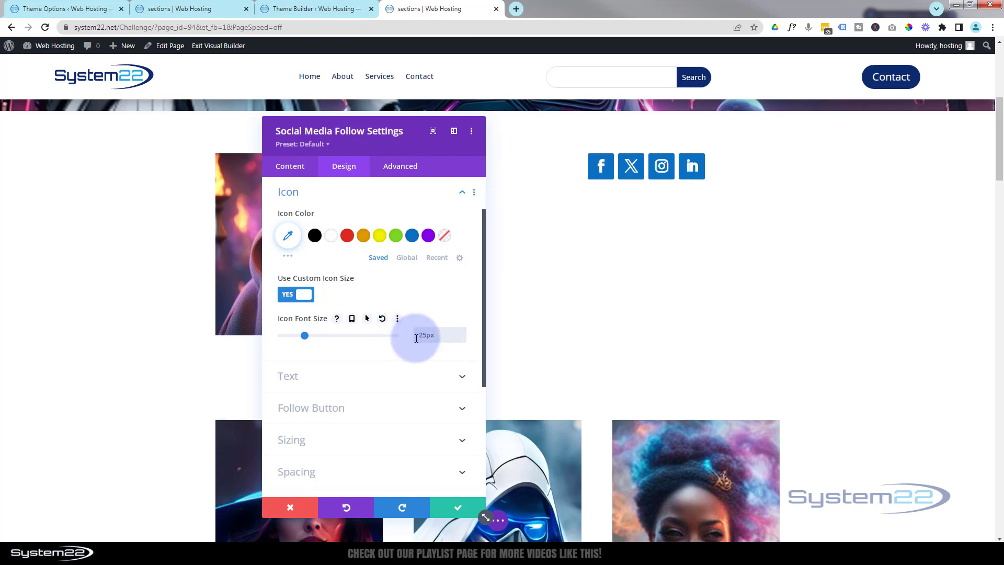
pyautogui.moveTo(427, 334); pyautogui.dragTo(419, 334)
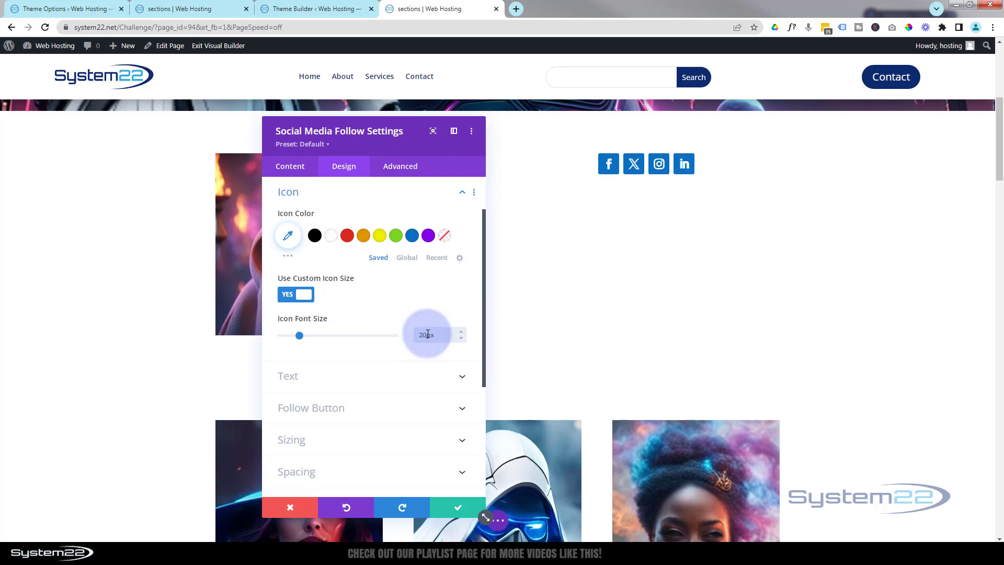
pyautogui.click(390, 299)
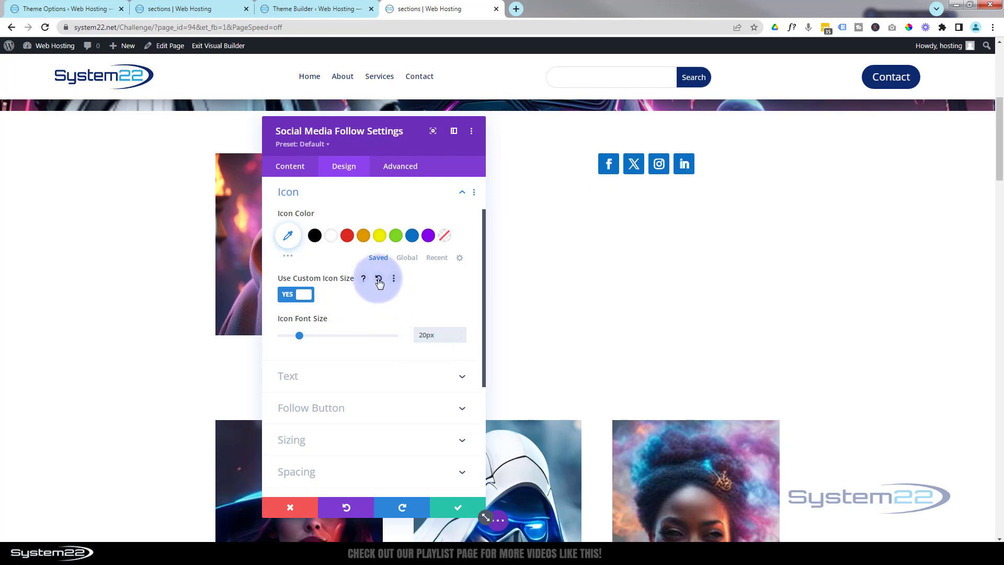
# - Round all four border corners of the social icons to 50px and save the module settings
pyautogui.scroll(-5, 376, 282)
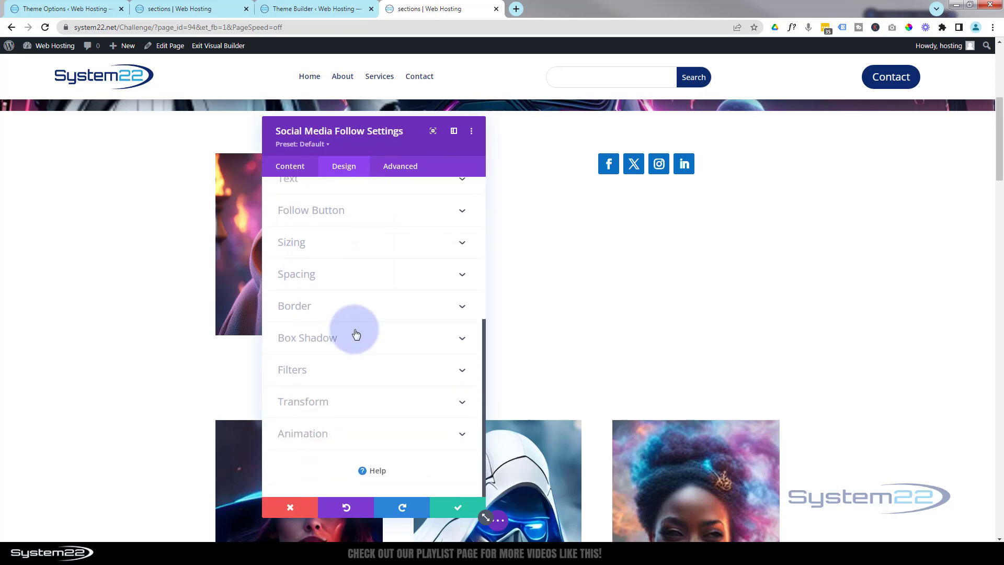
pyautogui.click(357, 308)
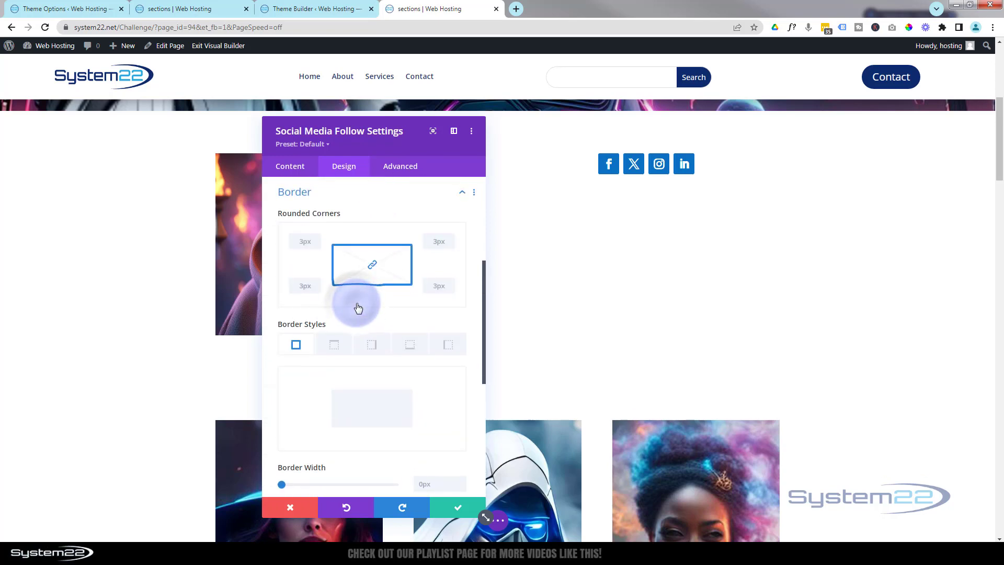
pyautogui.click(370, 268)
pyautogui.click(301, 240)
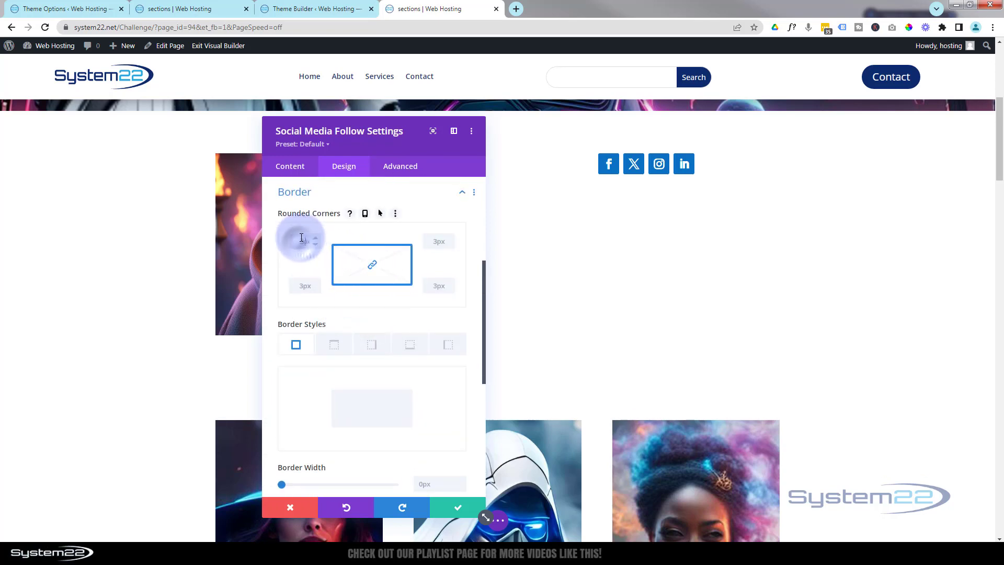
pyautogui.write('50')
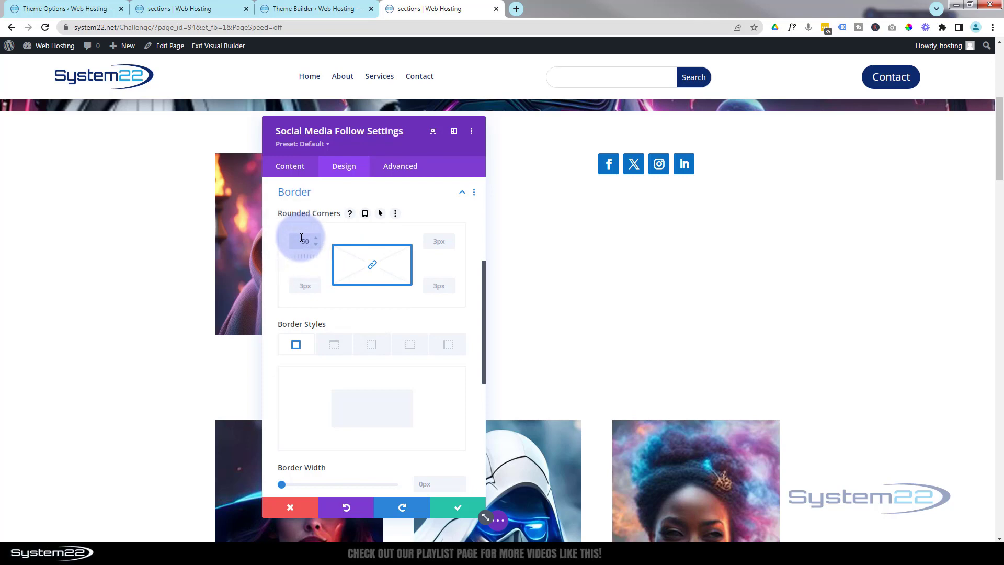
pyautogui.write('px')
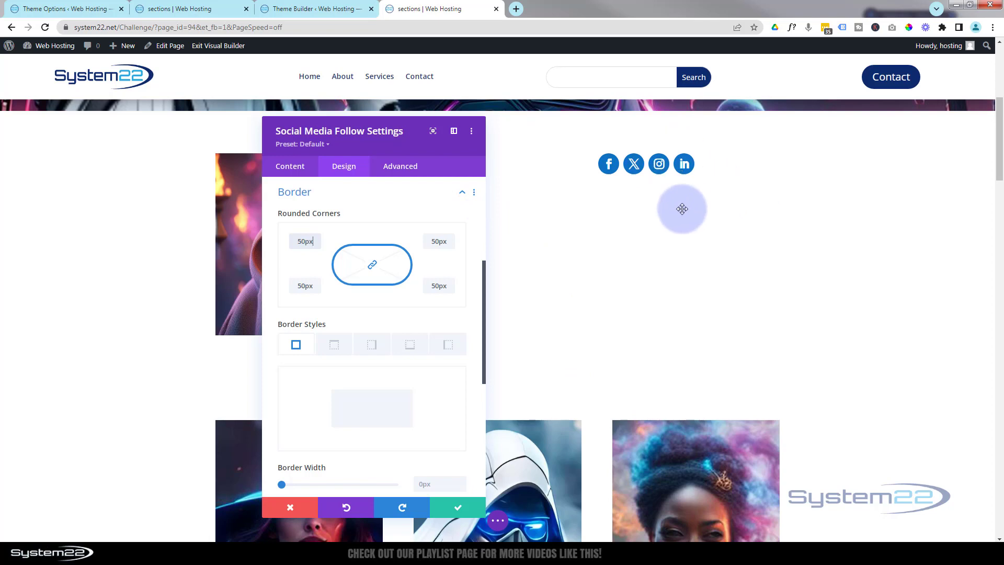
pyautogui.click(458, 508)
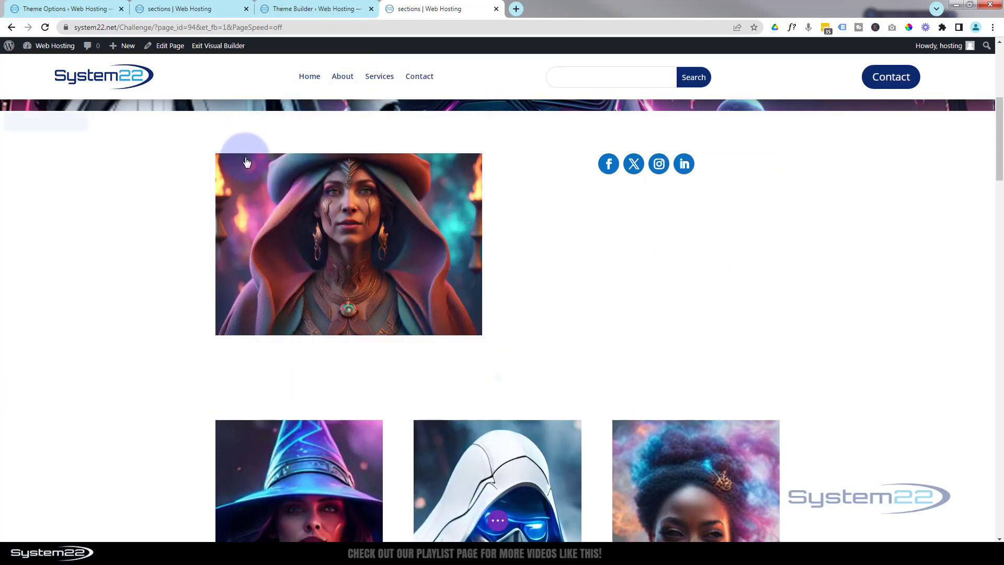
# - Give the row's second column a background image chosen from the media library, then save the column and row settings
pyautogui.click(242, 150)
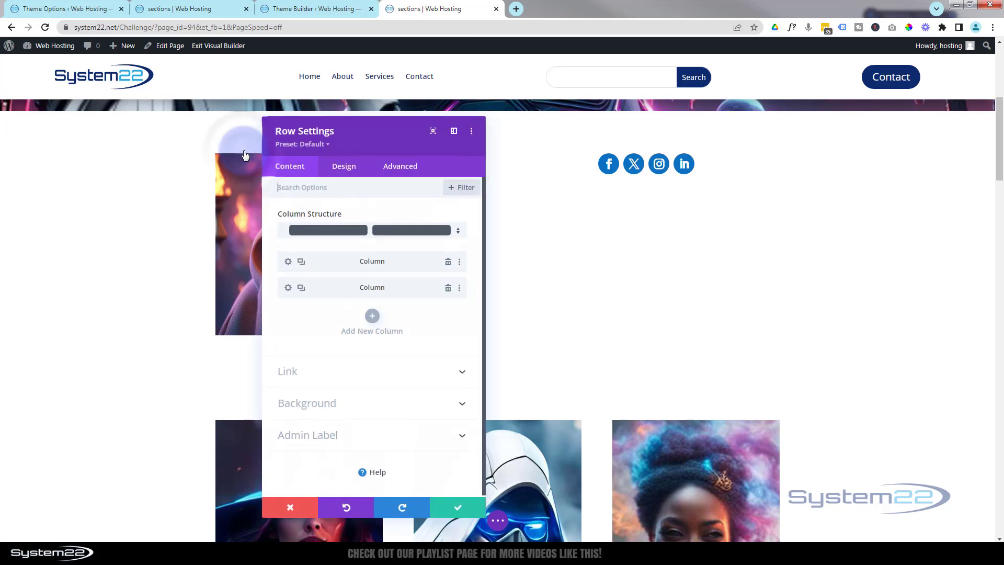
pyautogui.click(288, 288)
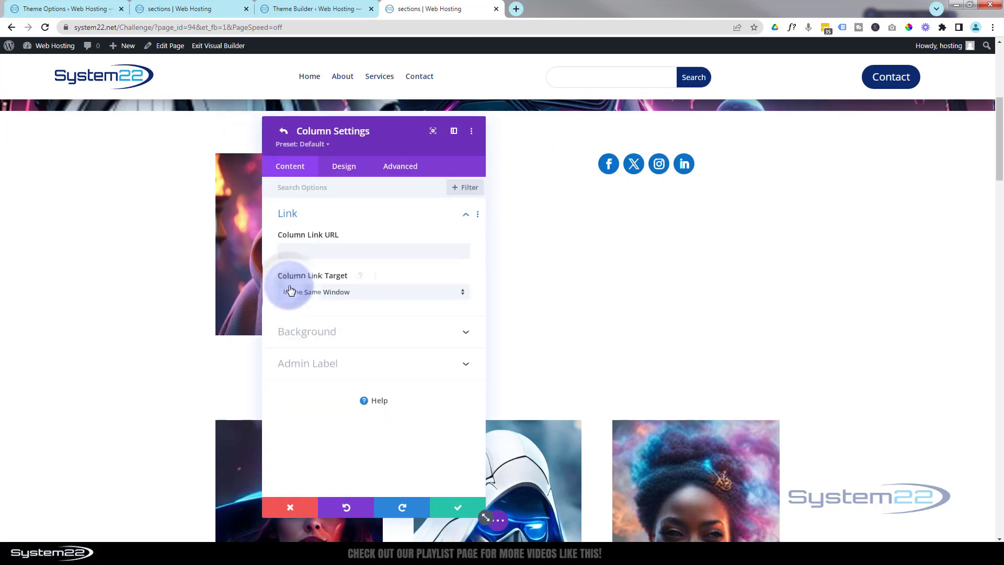
pyautogui.click(379, 335)
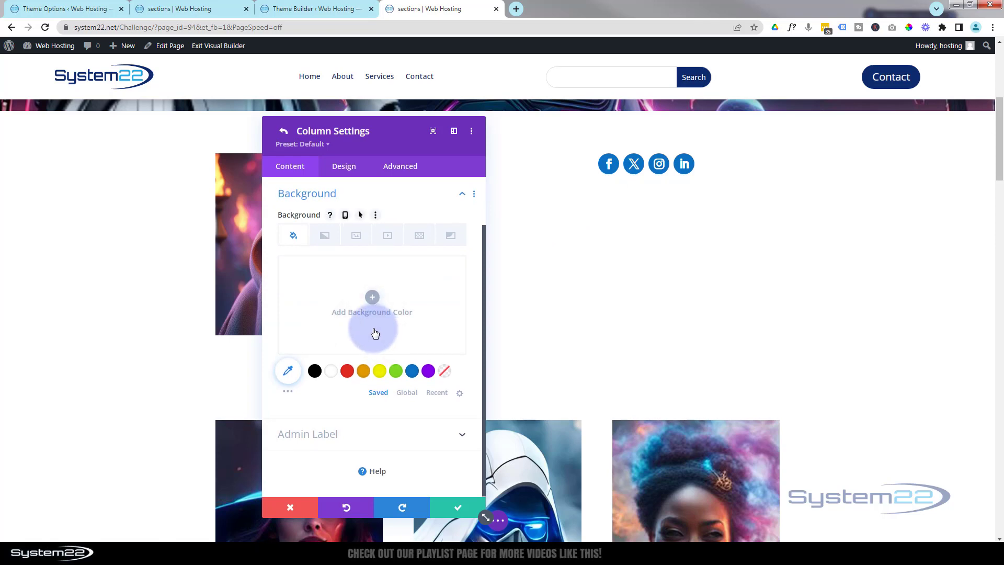
pyautogui.click(357, 236)
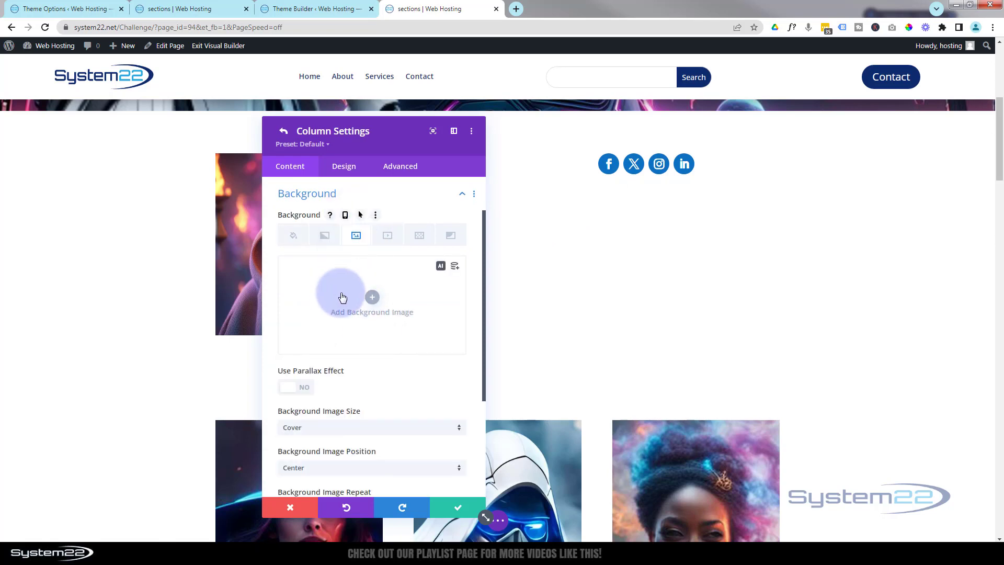
pyautogui.click(373, 298)
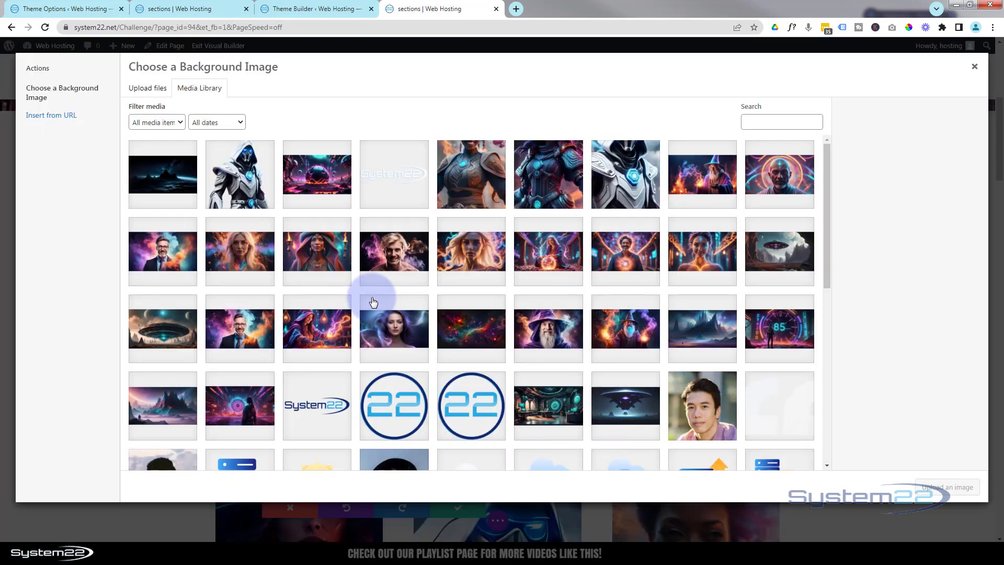
pyautogui.click(264, 259)
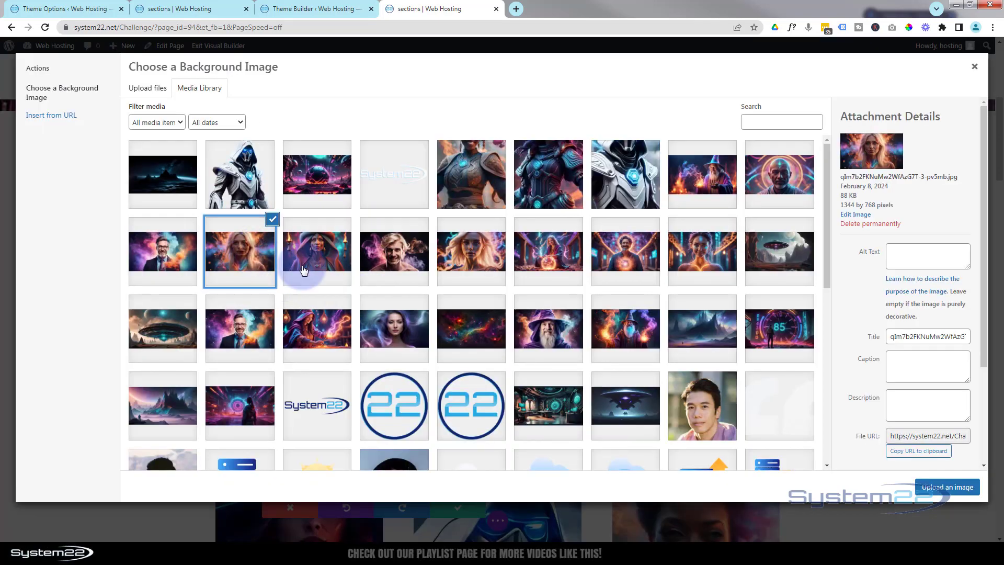
pyautogui.click(947, 487)
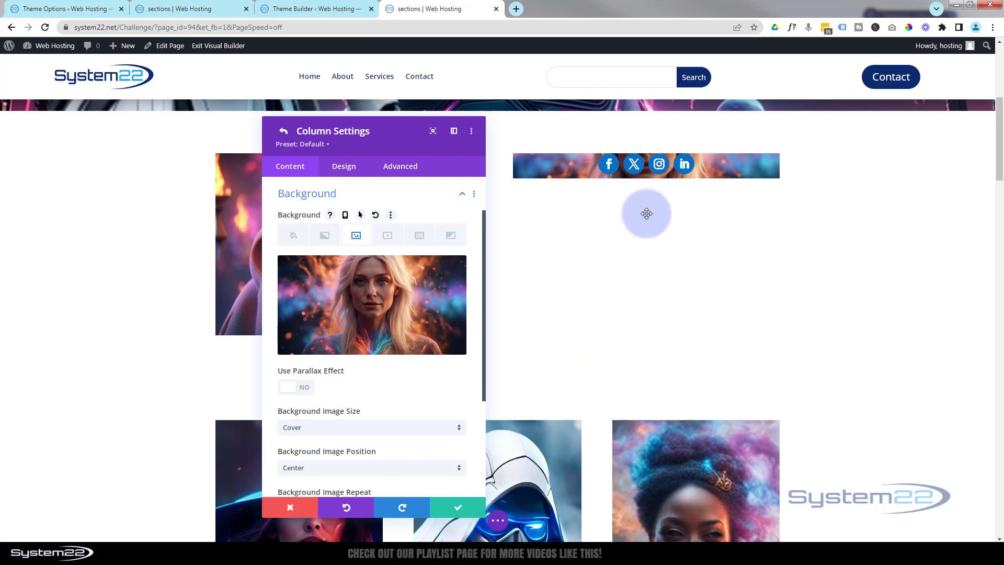
pyautogui.click(463, 508)
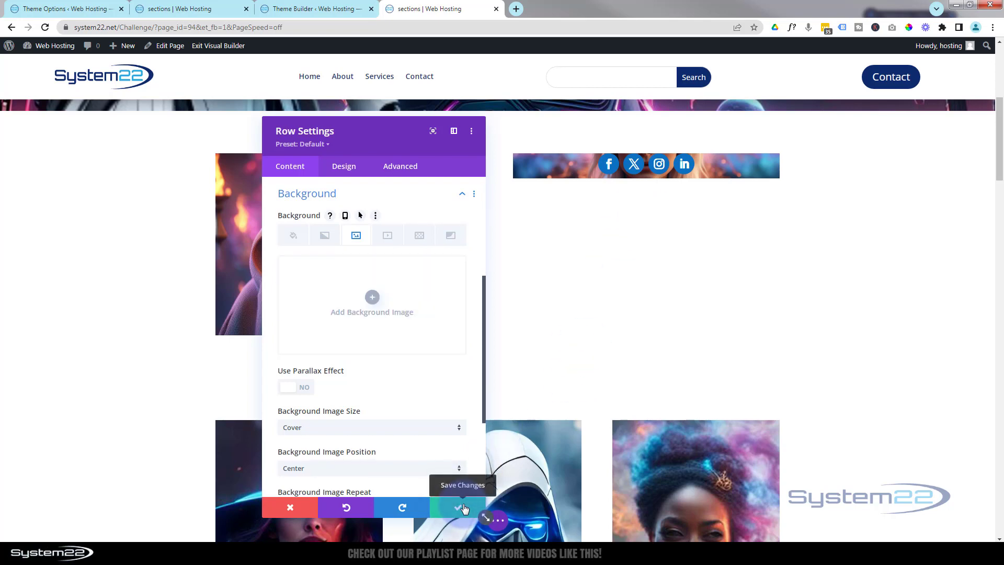
pyautogui.click(464, 508)
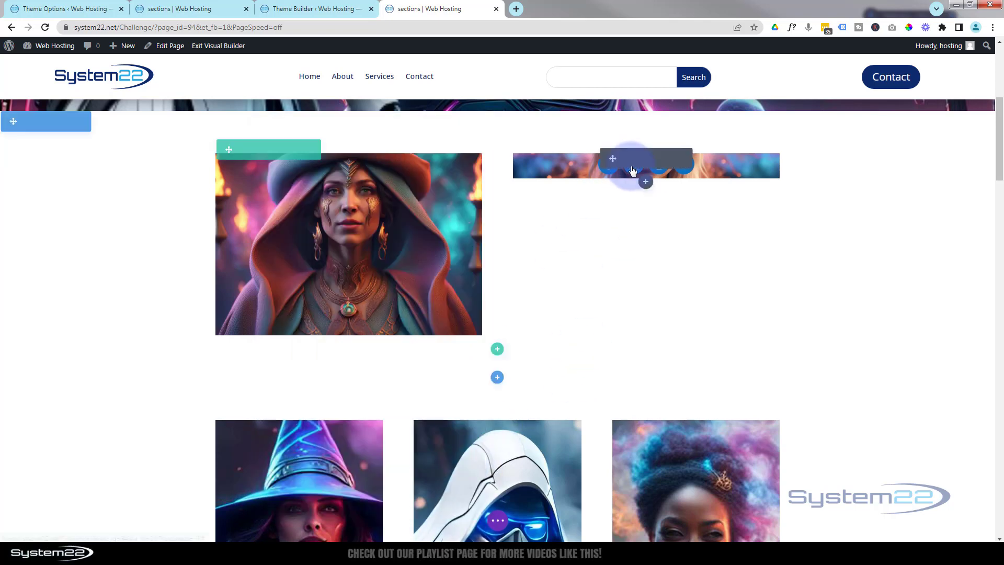
# - Set the Social Media Follow module's top padding to 300px
pyautogui.click(628, 159)
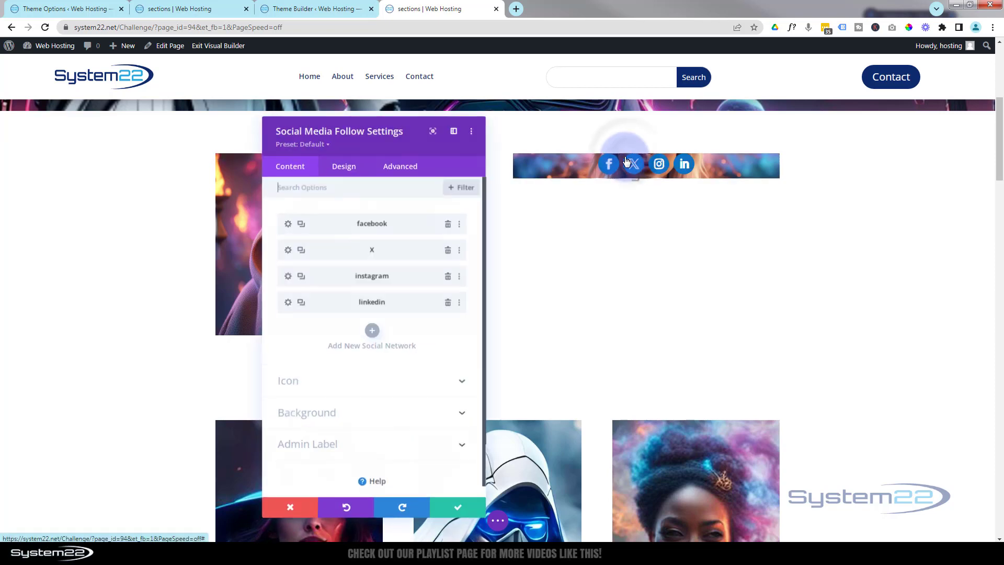
pyautogui.click(348, 169)
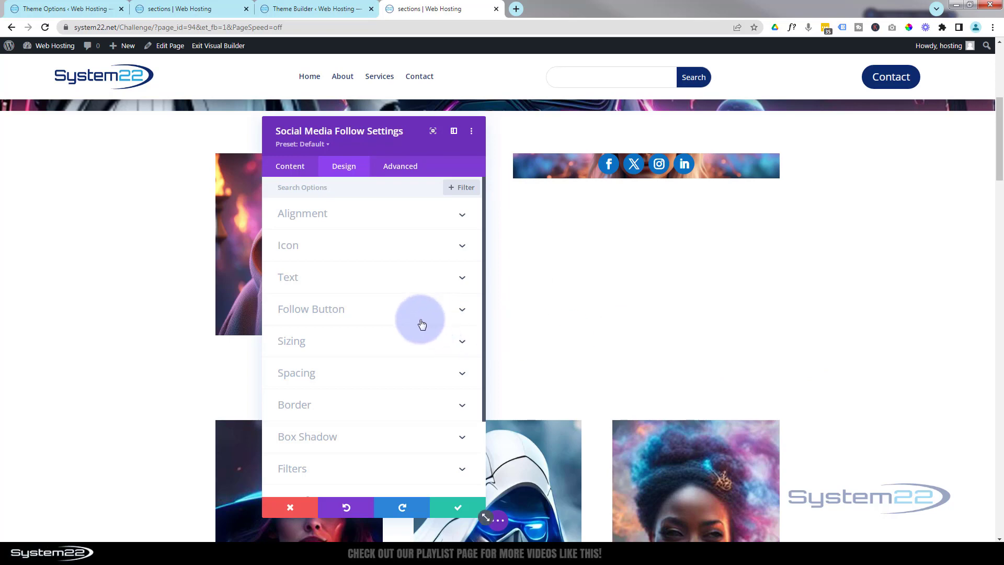
pyautogui.click(359, 375)
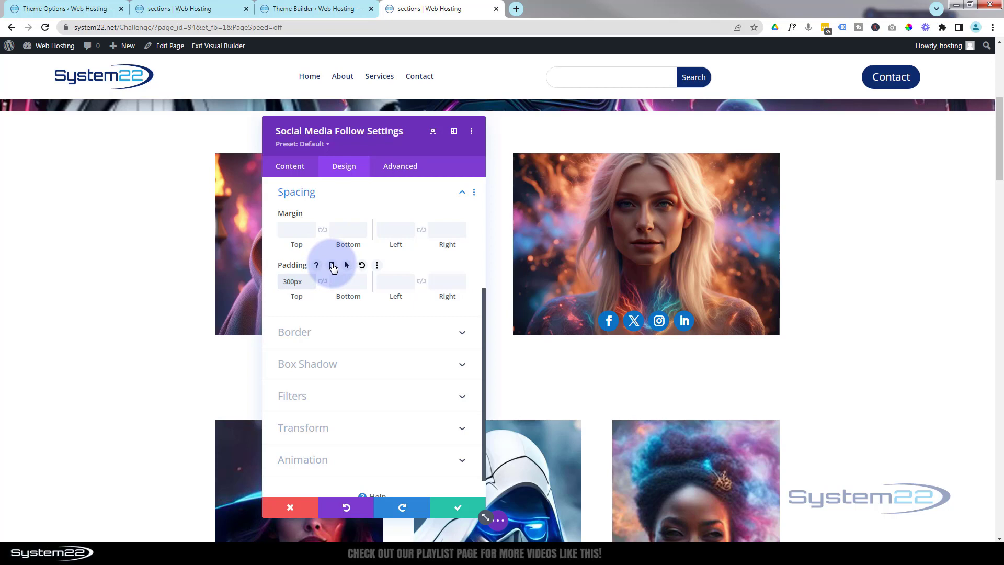
# - Check how the module's padding looks in the tablet, phone and desktop previews
pyautogui.click(332, 266)
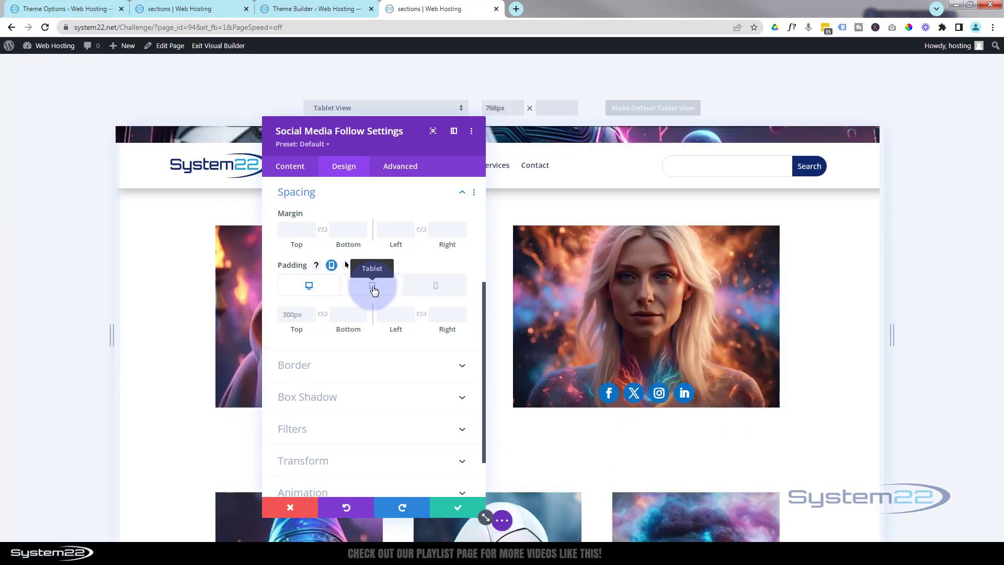
pyautogui.moveTo(373, 147); pyautogui.dragTo(216, 132)
pyautogui.scroll(-5, 629, 303)
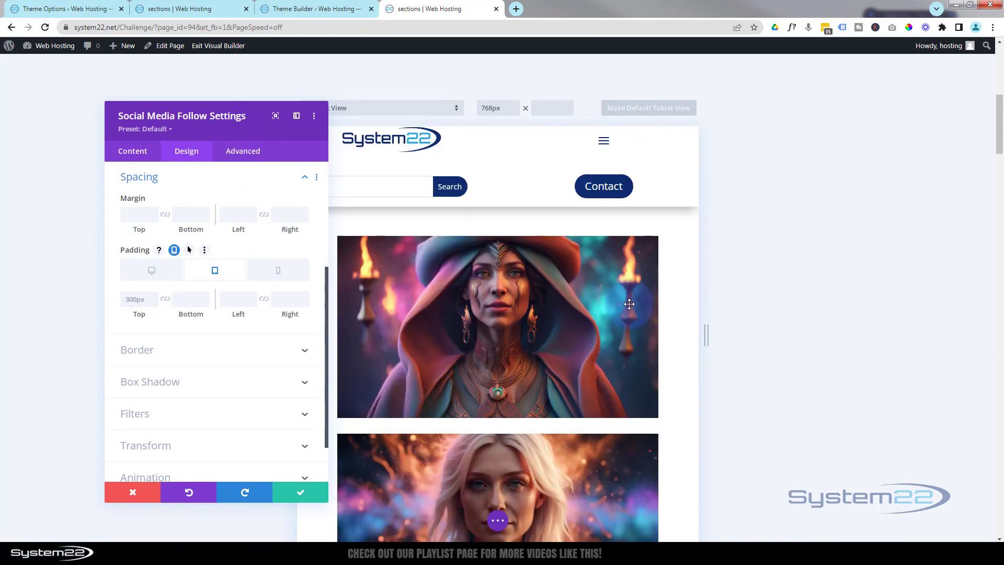
pyautogui.scroll(-4, 629, 304)
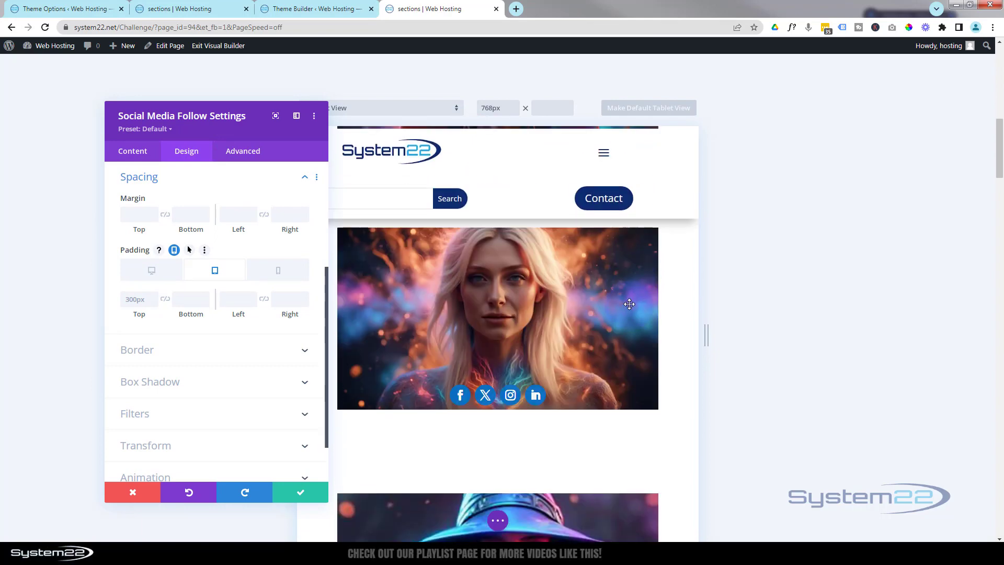
pyautogui.scroll(1, 629, 304)
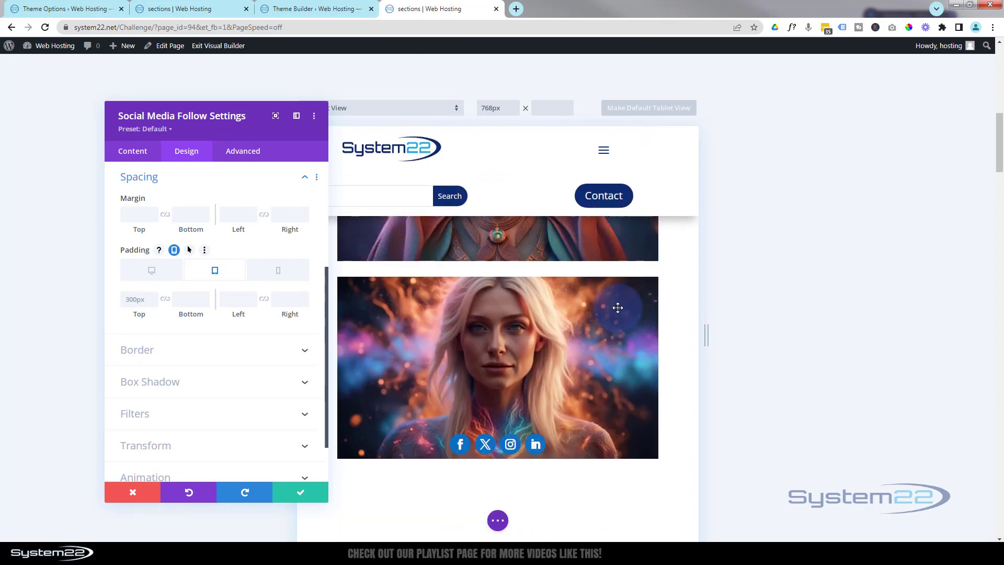
pyautogui.click(280, 273)
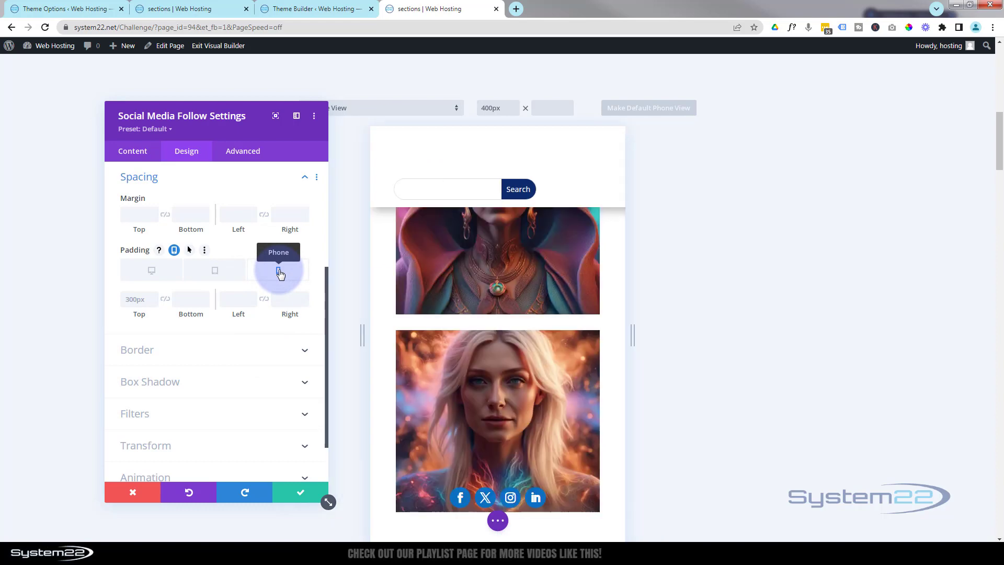
pyautogui.scroll(-2, 479, 428)
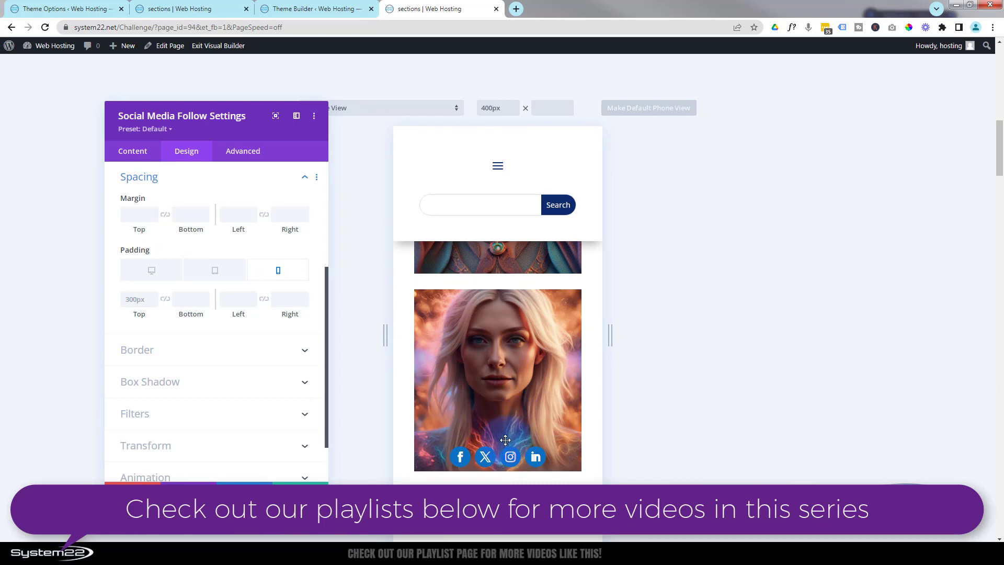
pyautogui.scroll(3, 554, 428)
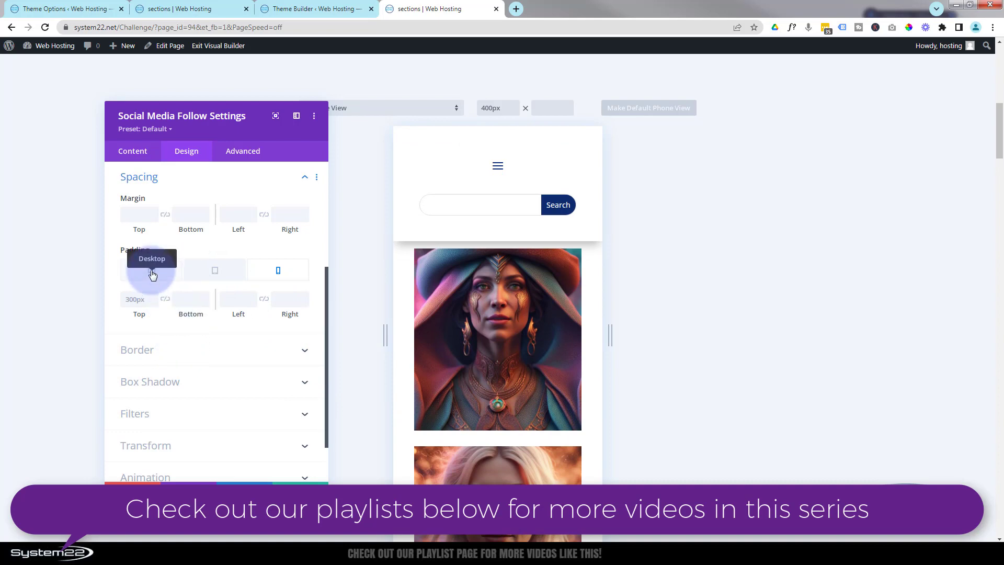
pyautogui.click(152, 272)
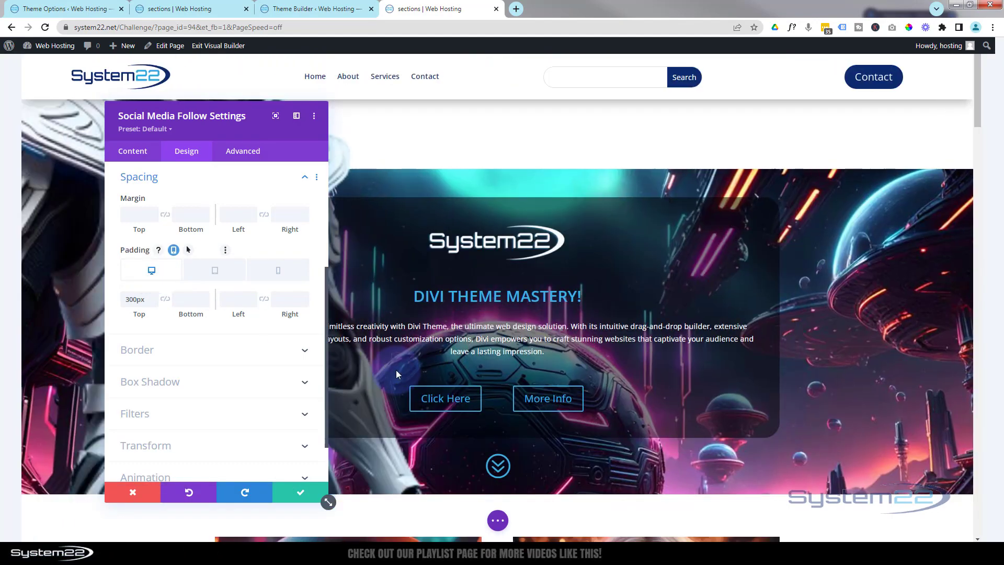
pyautogui.scroll(-5, 419, 372)
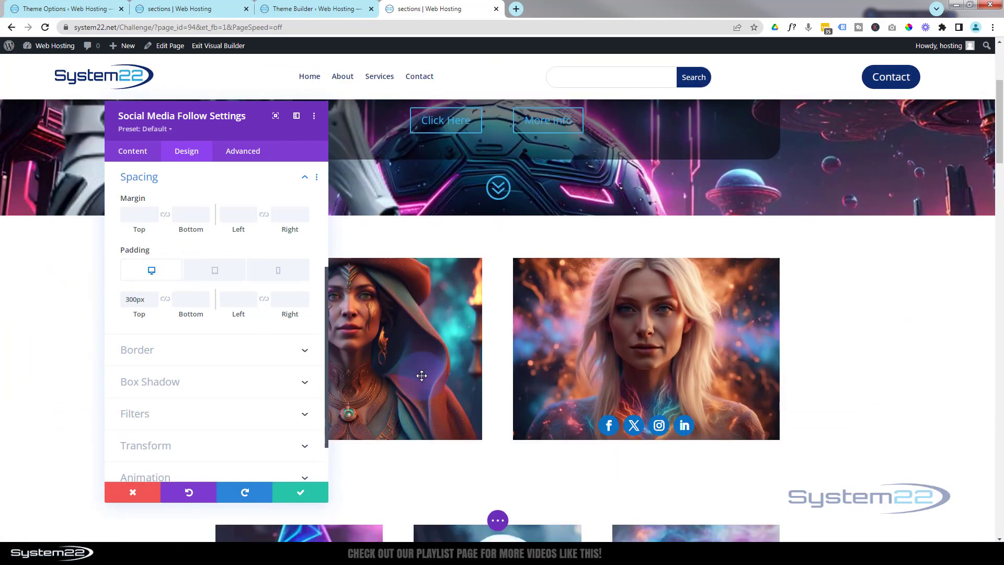
pyautogui.scroll(-2, 421, 375)
pyautogui.moveTo(243, 131); pyautogui.dragTo(416, 131)
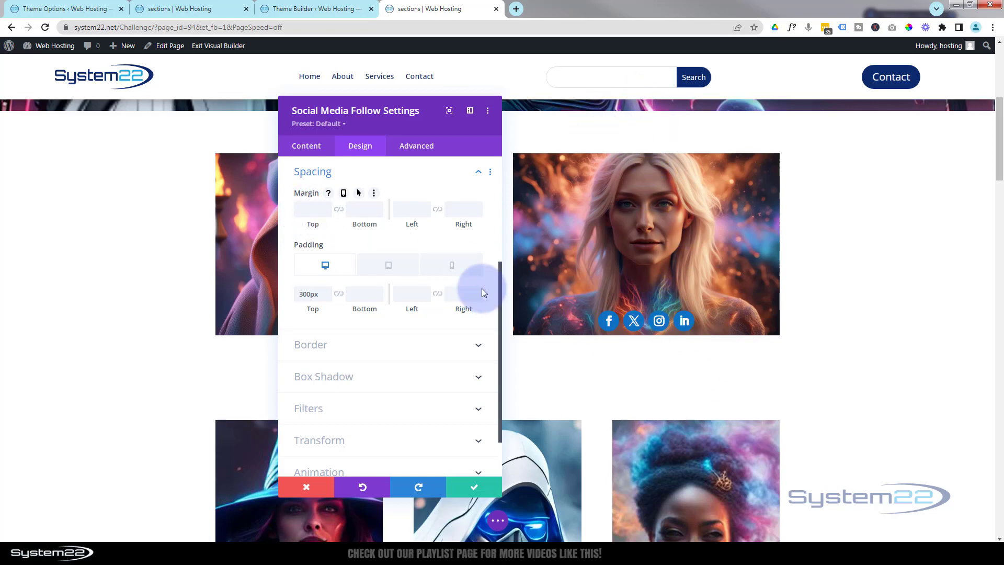
# - Set the Social Media Follow module's top margin to -350px
pyautogui.click(300, 207)
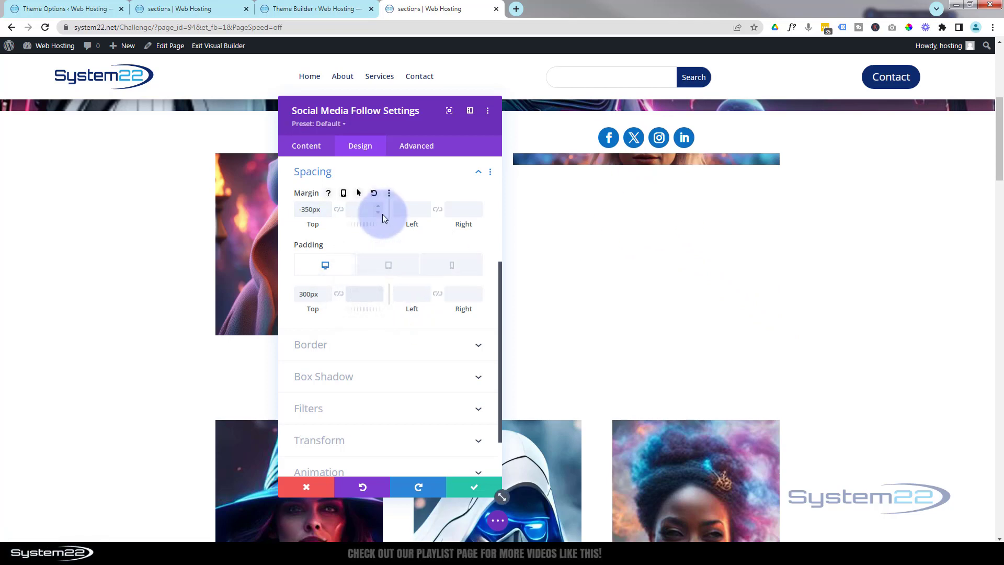
# - Set the Social Media Follow module's bottom padding to 350px and its hover-state top margin to 0px
pyautogui.write('350px')
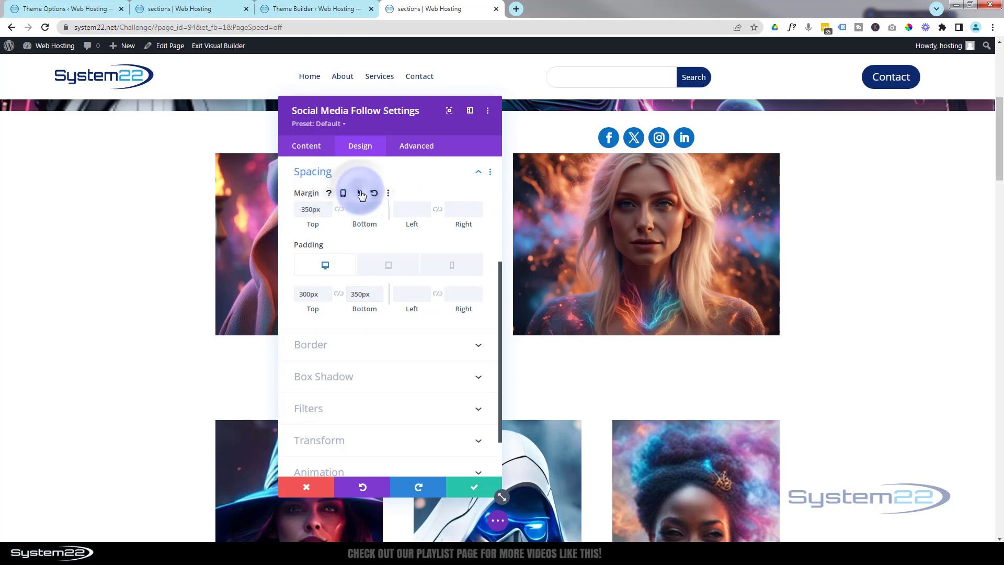
pyautogui.click(360, 193)
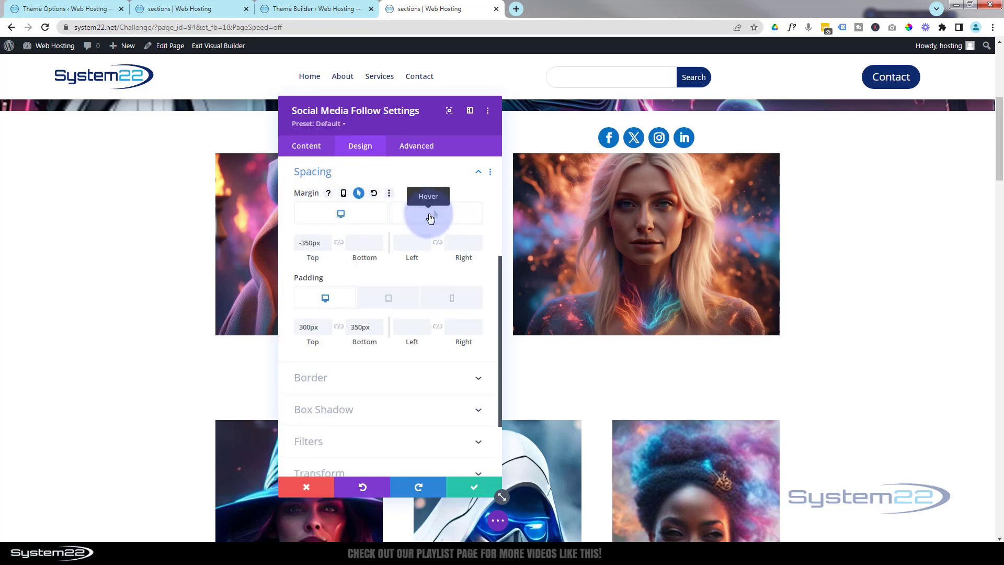
pyautogui.click(430, 217)
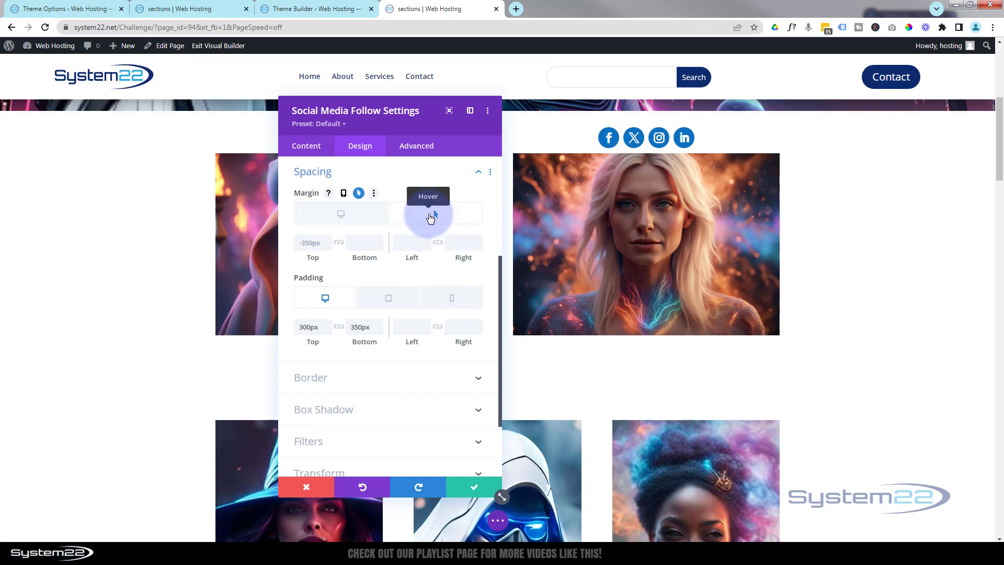
pyautogui.click(308, 241)
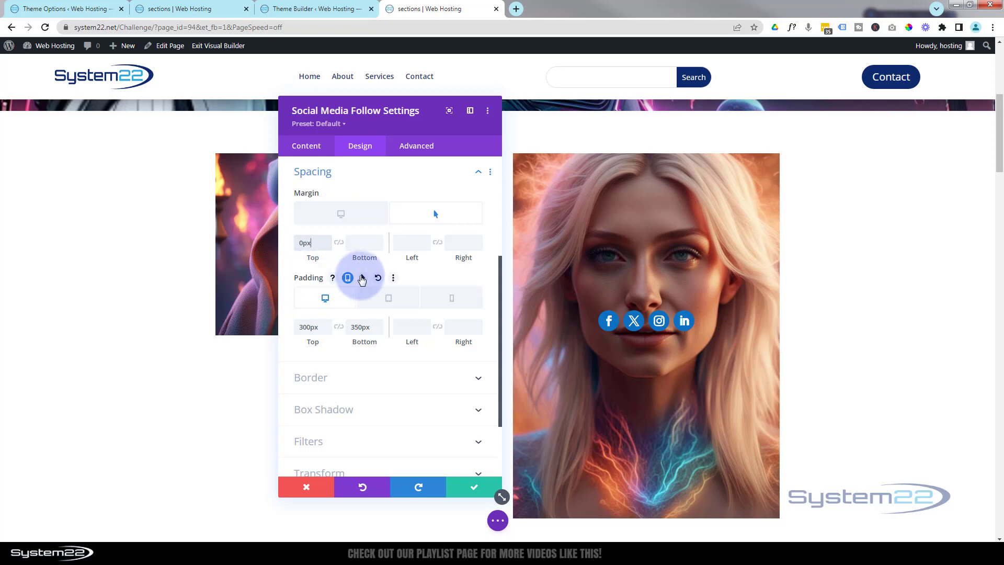
# - Set the module's hover-state bottom padding to 0px
pyautogui.click(364, 278)
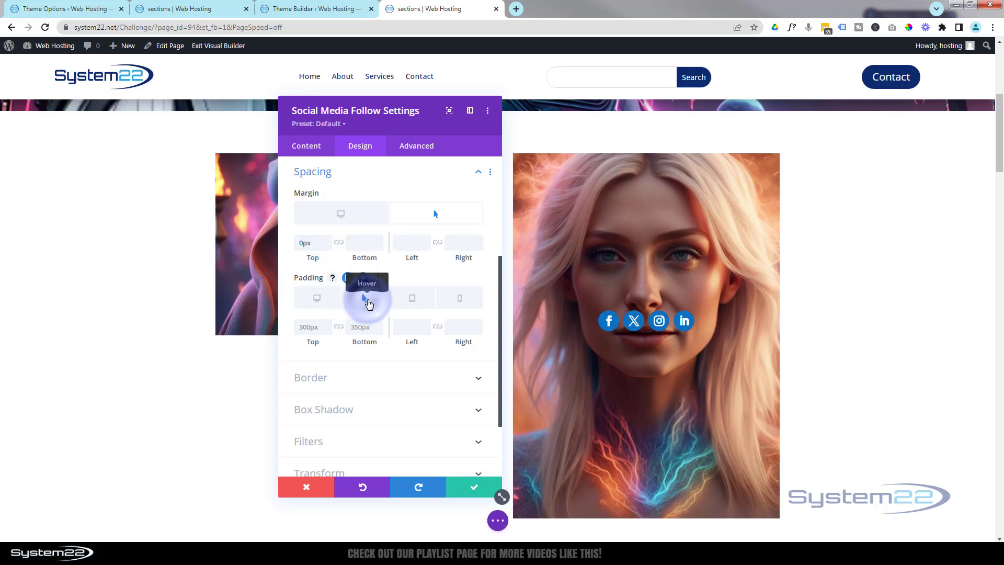
pyautogui.click(364, 327)
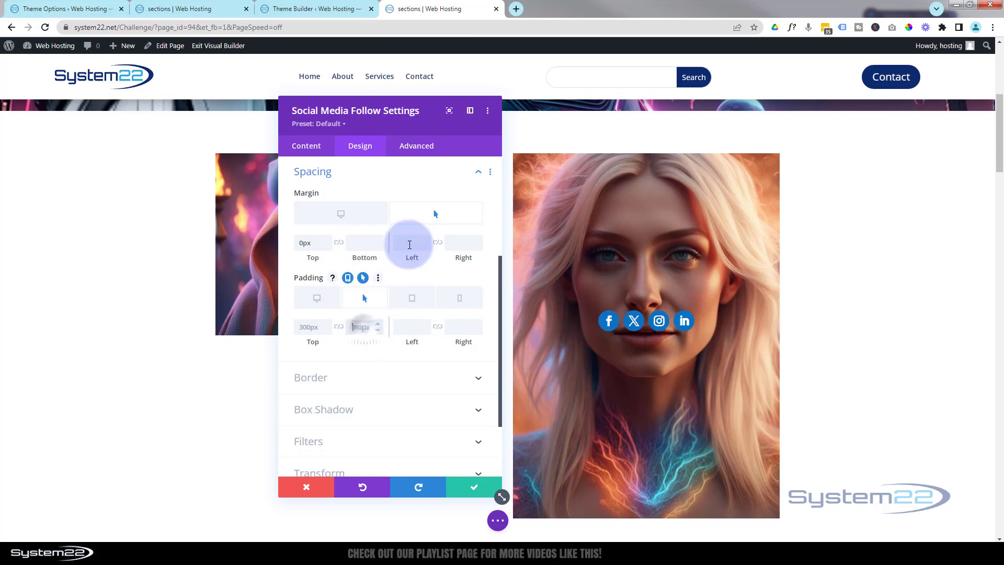
pyautogui.click(409, 243)
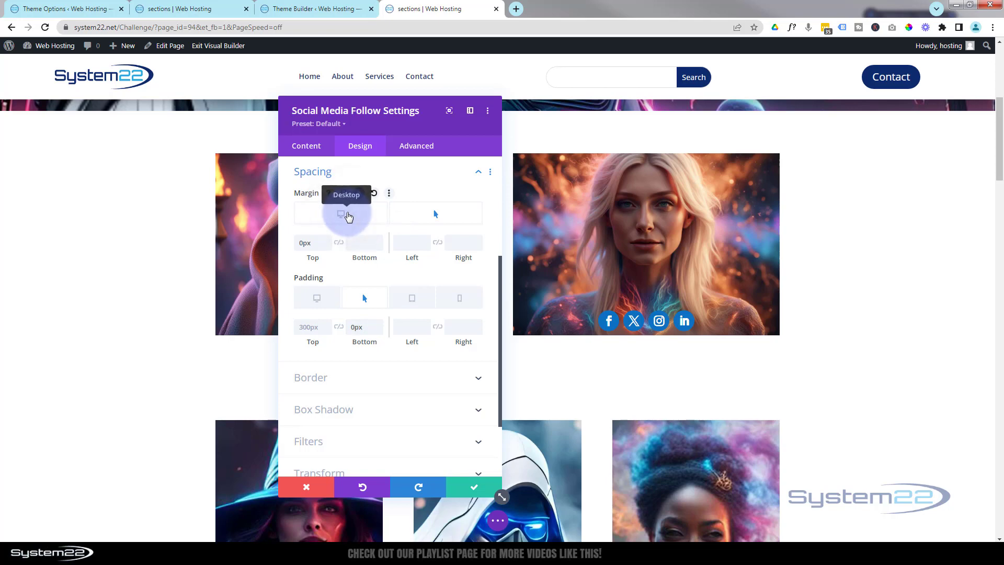
# - Compare the module's spacing in the desktop and hover states
pyautogui.click(347, 214)
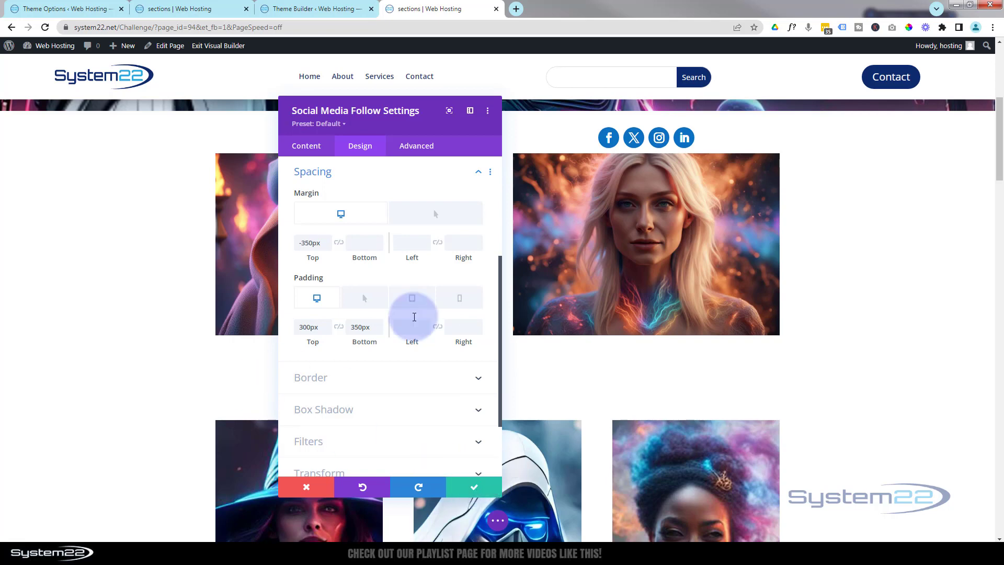
pyautogui.moveTo(351, 282)
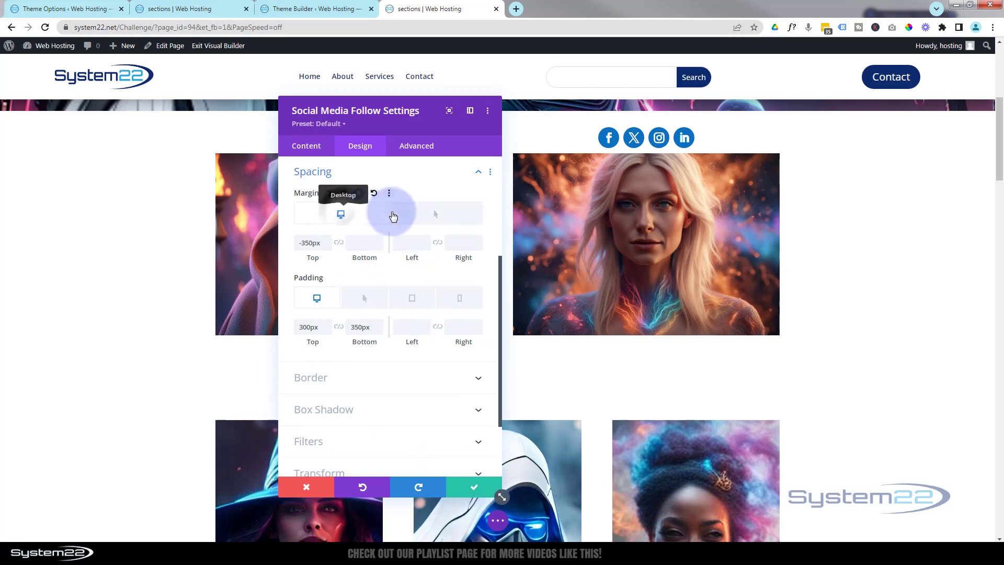
pyautogui.click(431, 212)
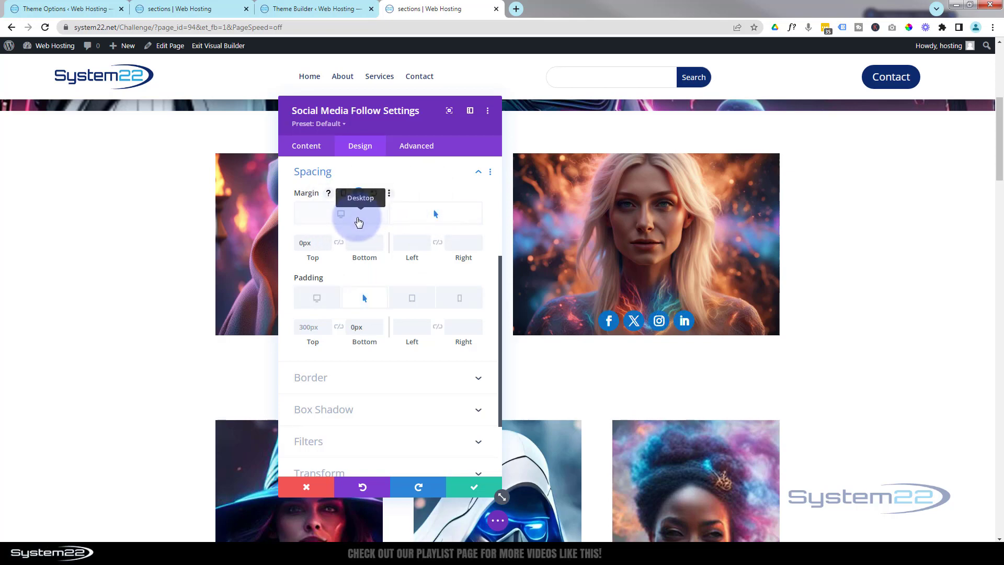
pyautogui.click(354, 218)
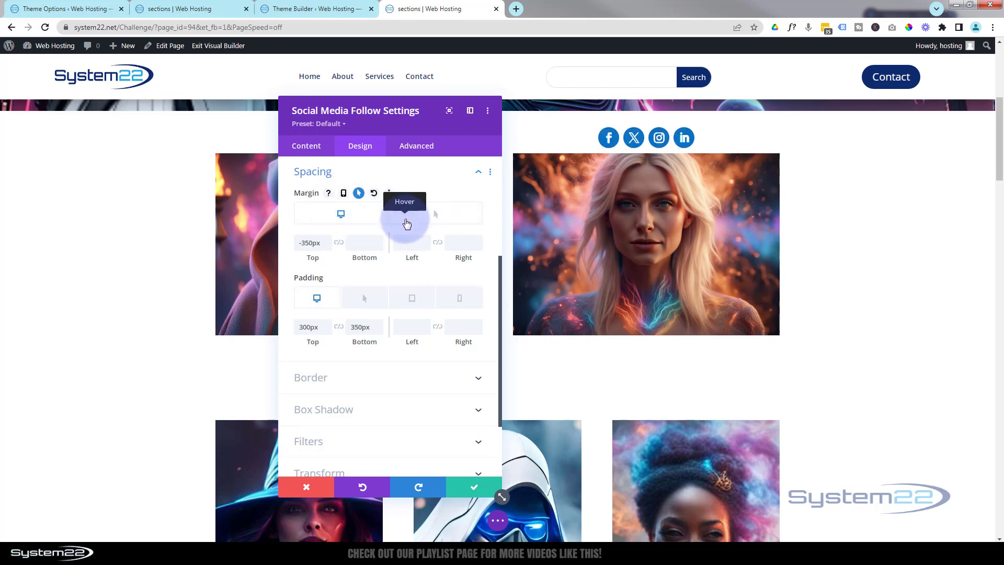
# - Set the module's transition duration to 750ms with an Ease-In-Out speed curve, then save the module
pyautogui.click(415, 147)
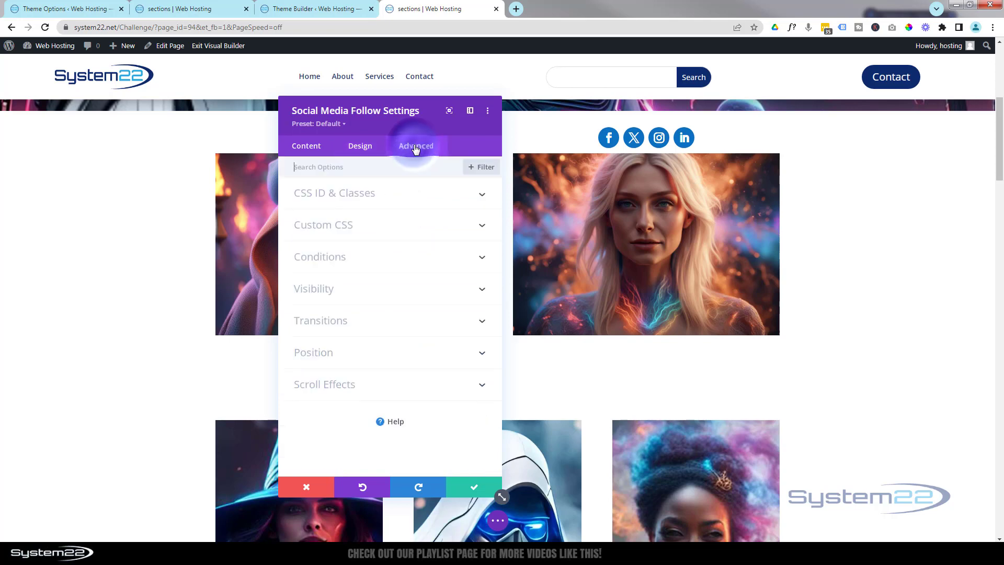
pyautogui.click(320, 323)
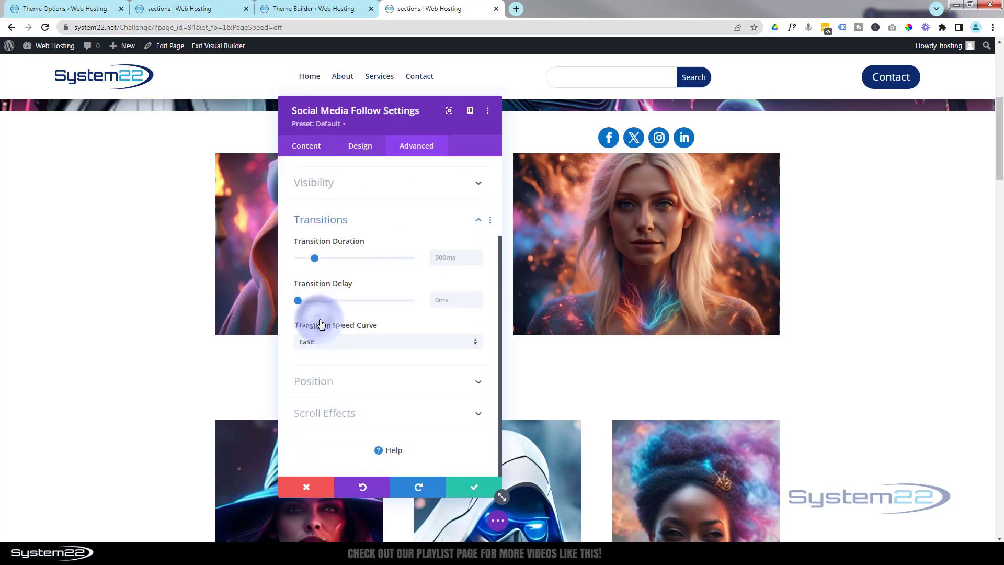
pyautogui.click(442, 258)
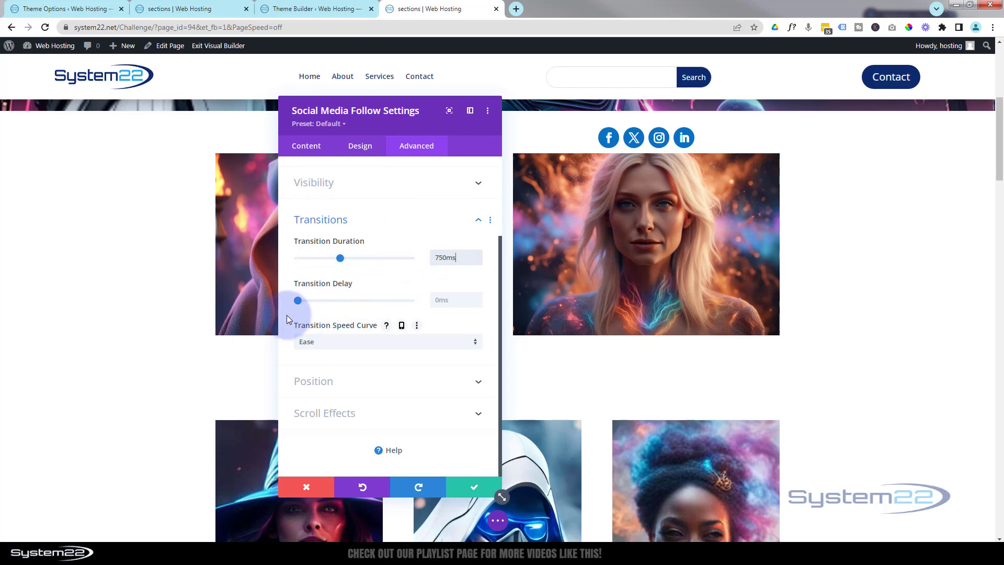
pyautogui.click(390, 347)
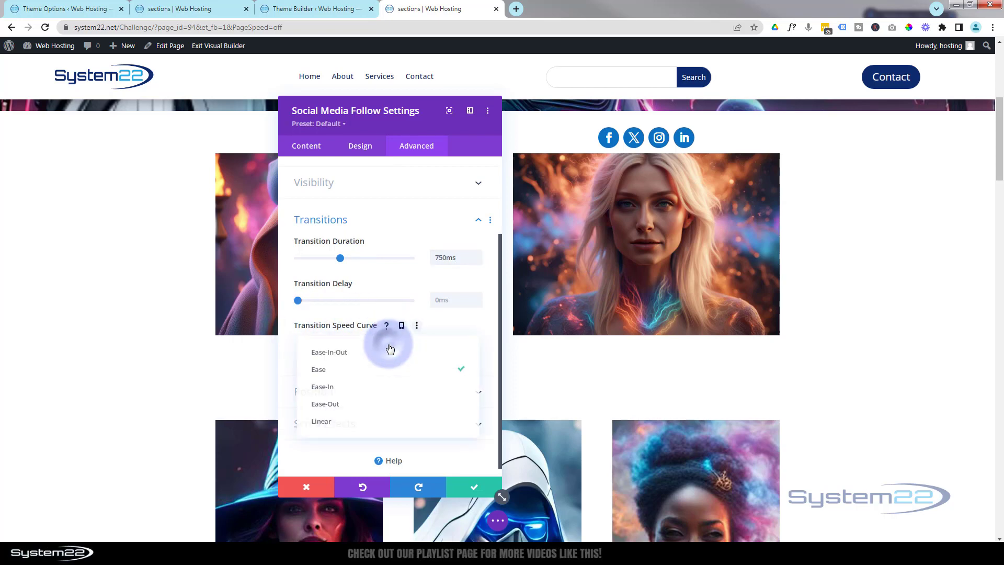
pyautogui.click(359, 351)
pyautogui.click(474, 486)
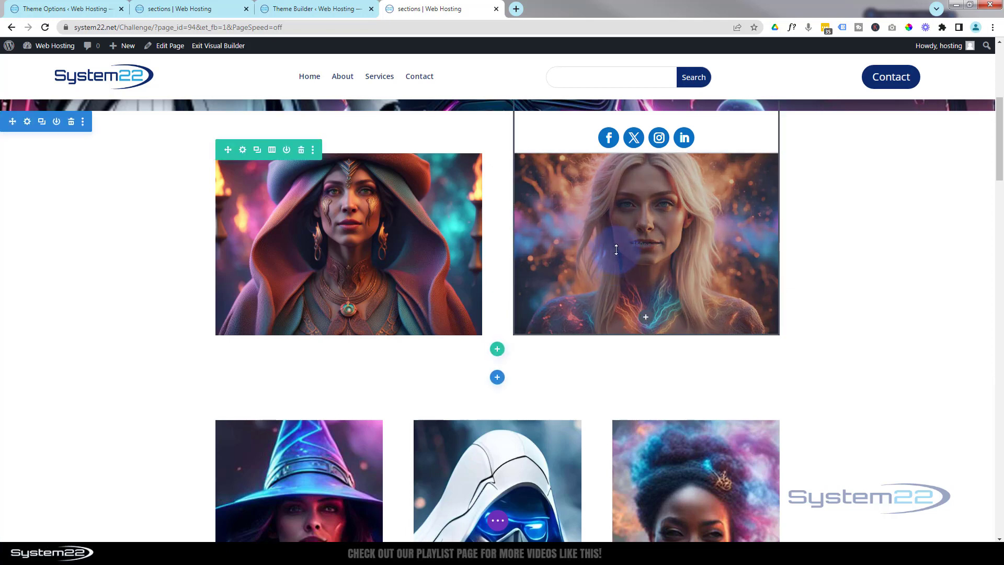
# - Set the row's second column horizontal and vertical overflow to Hidden, then save the column and row settings
pyautogui.click(243, 150)
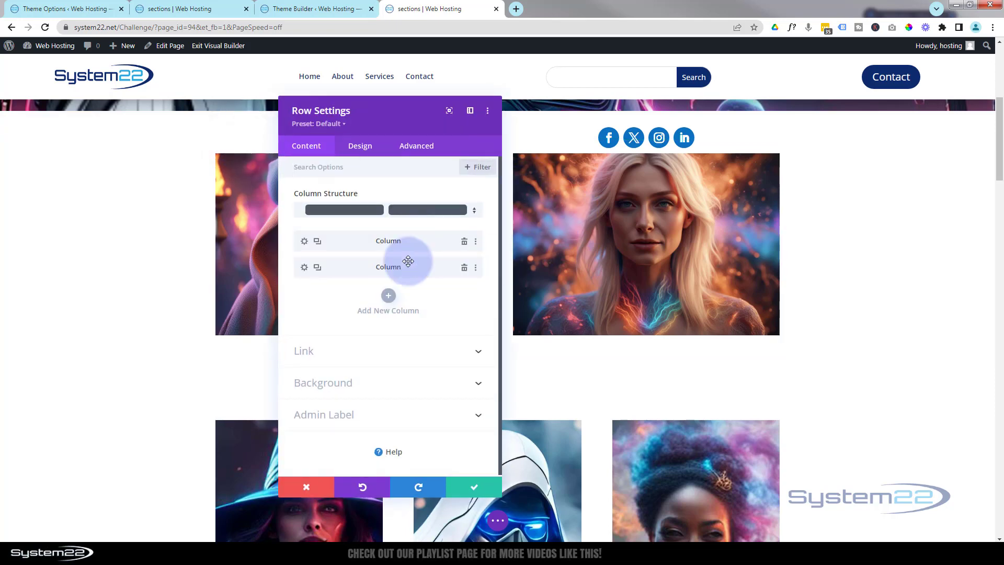
pyautogui.click(303, 267)
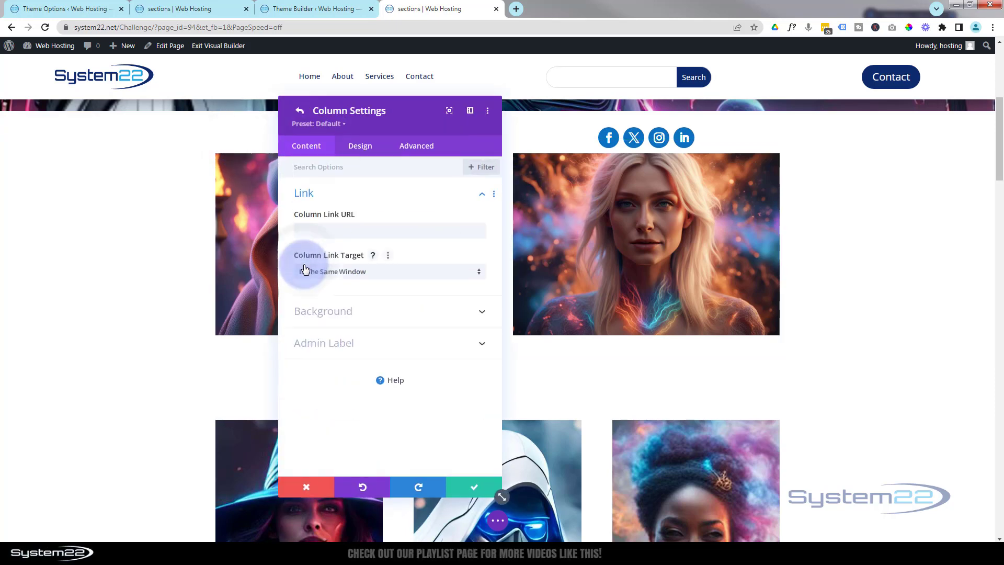
pyautogui.click(421, 146)
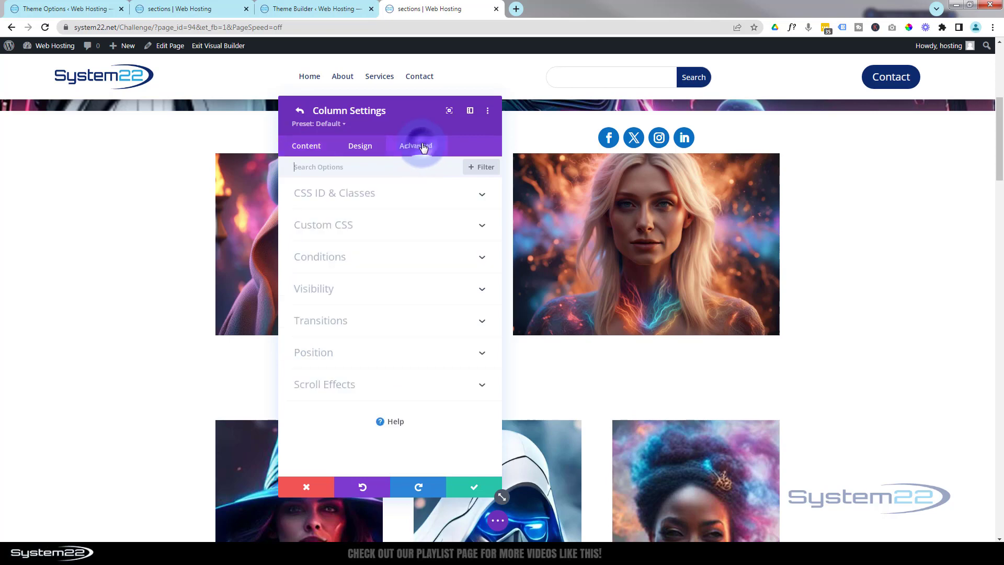
pyautogui.click(359, 288)
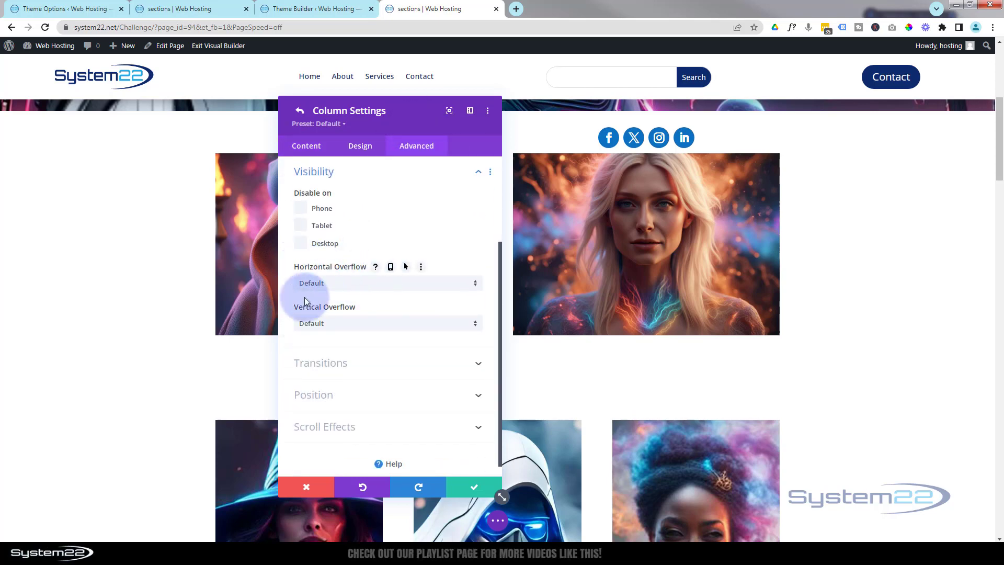
pyautogui.click(341, 288)
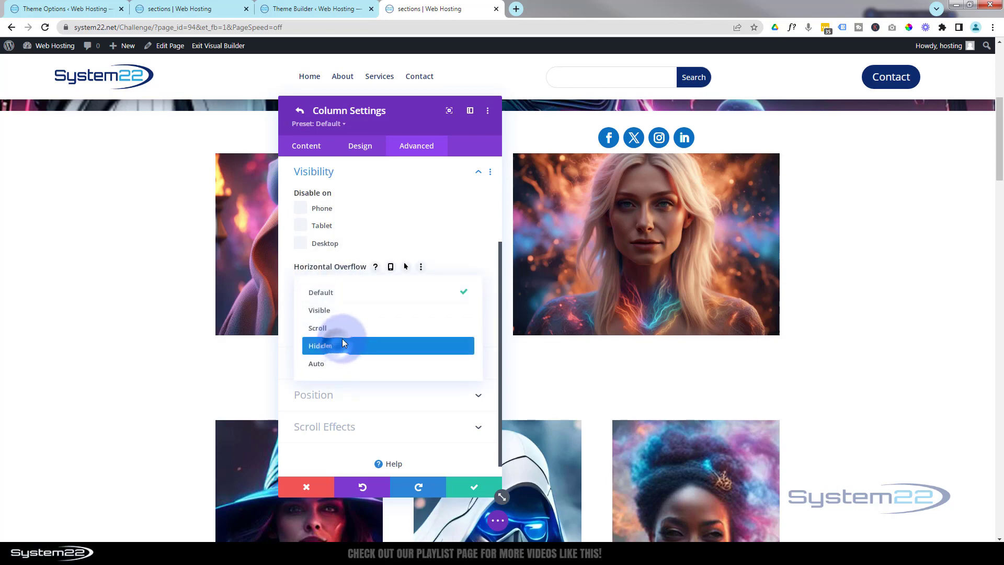
pyautogui.click(342, 342)
pyautogui.click(352, 323)
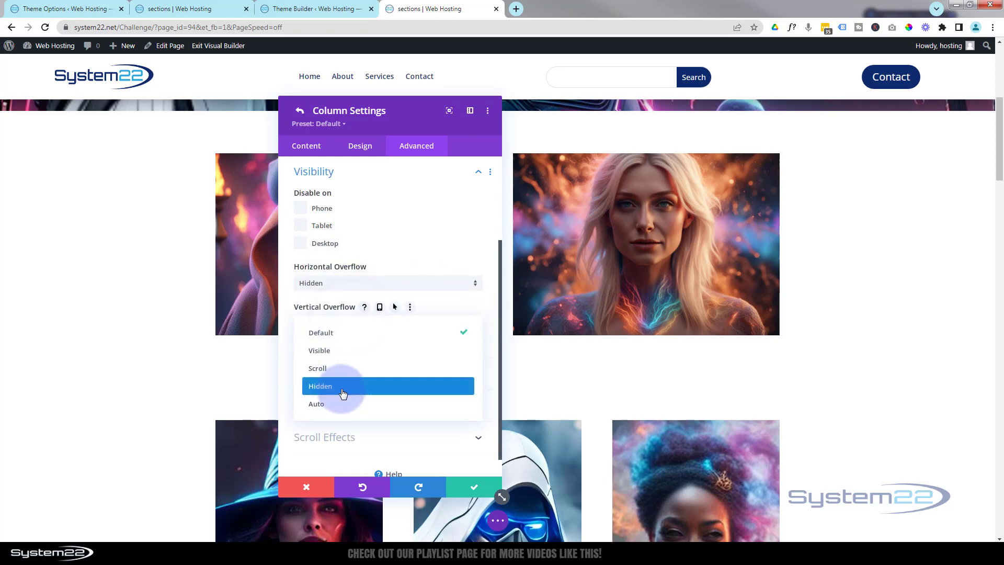
pyautogui.click(342, 390)
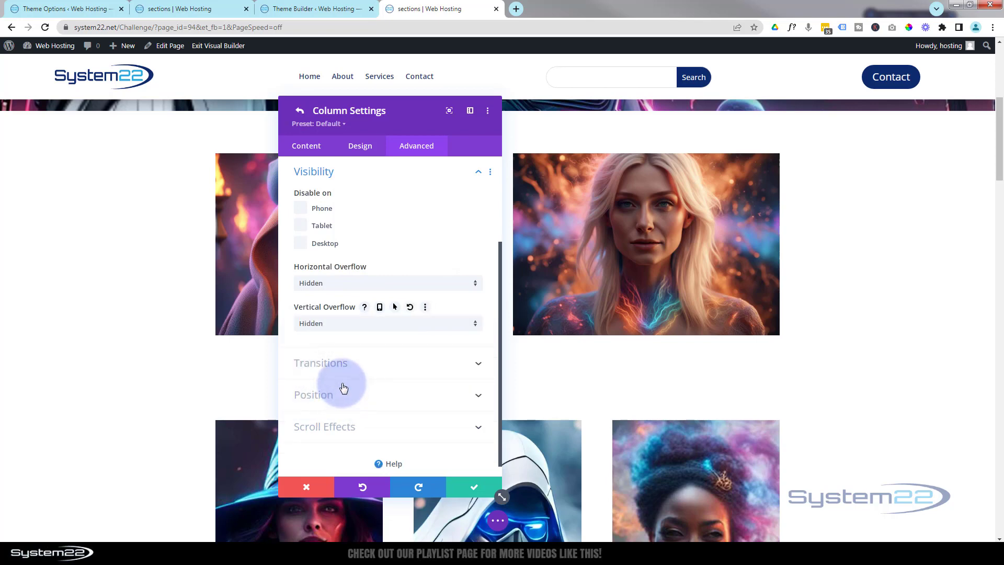
pyautogui.click(465, 481)
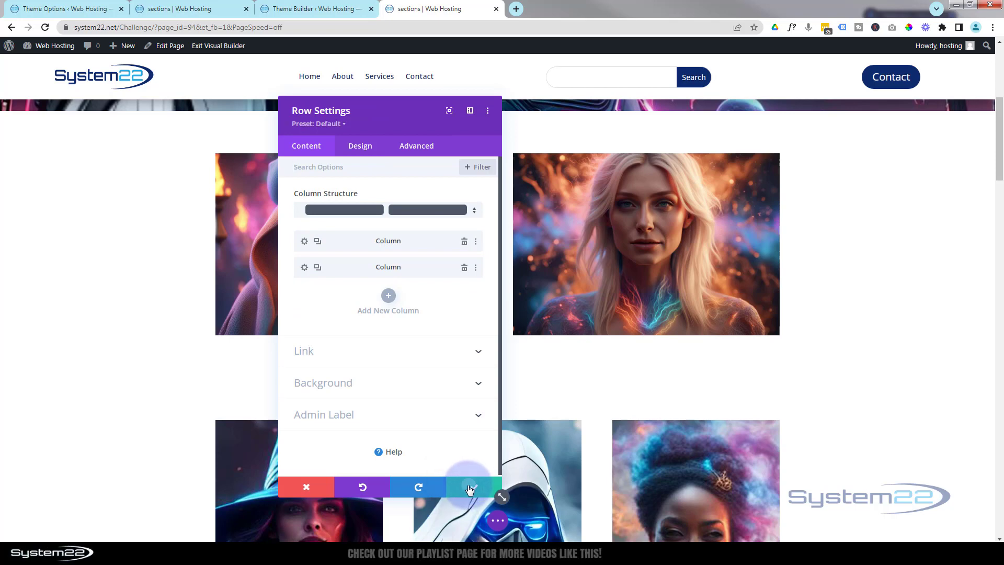
pyautogui.click(469, 487)
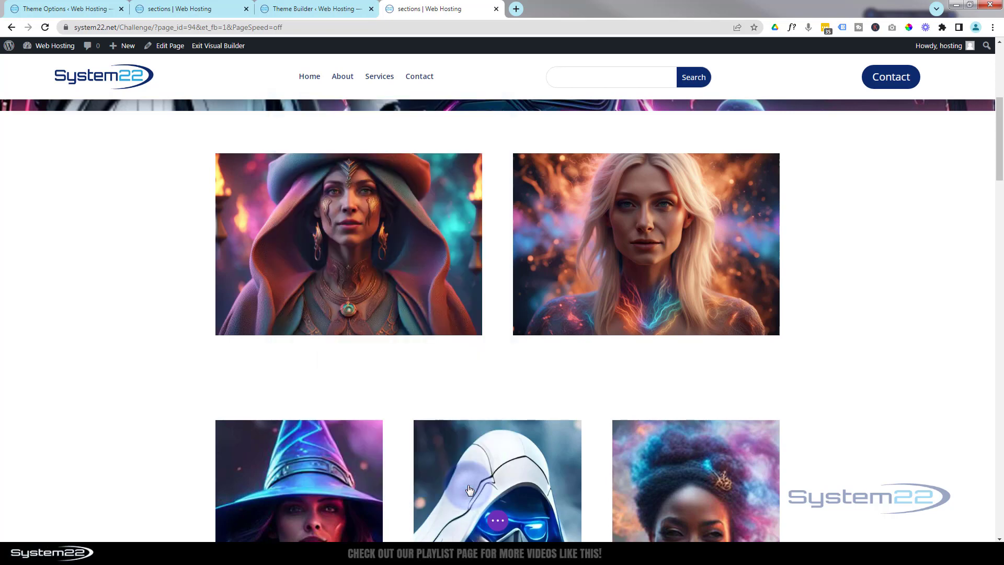
# - Save the page as a draft and exit the Visual Builder
pyautogui.click(499, 523)
pyautogui.click(822, 496)
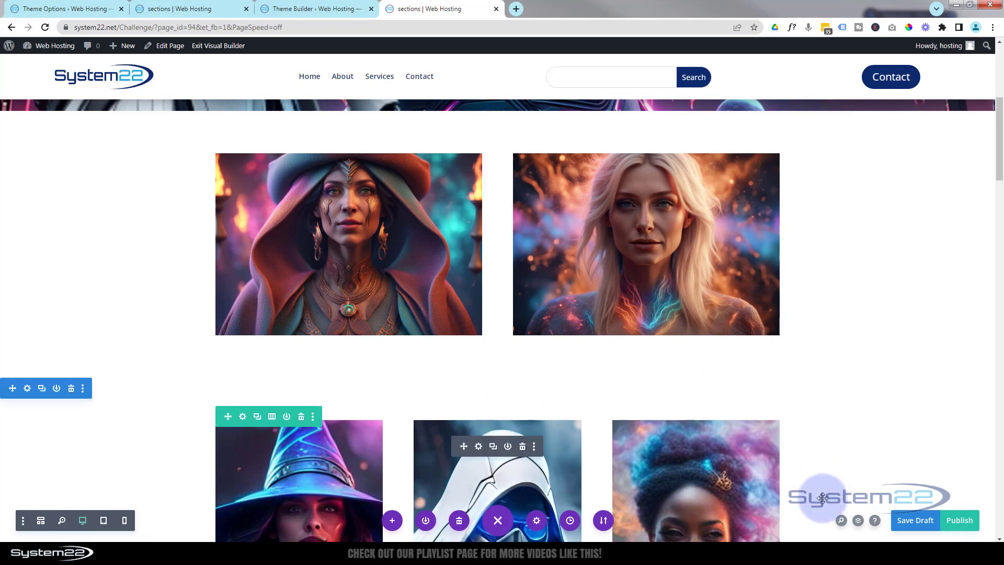
pyautogui.click(910, 521)
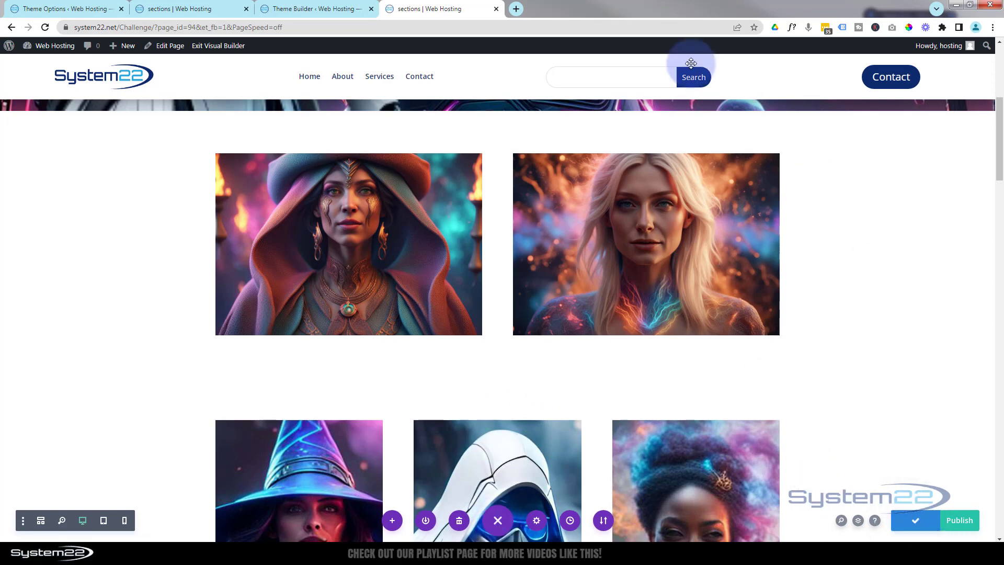
pyautogui.click(221, 46)
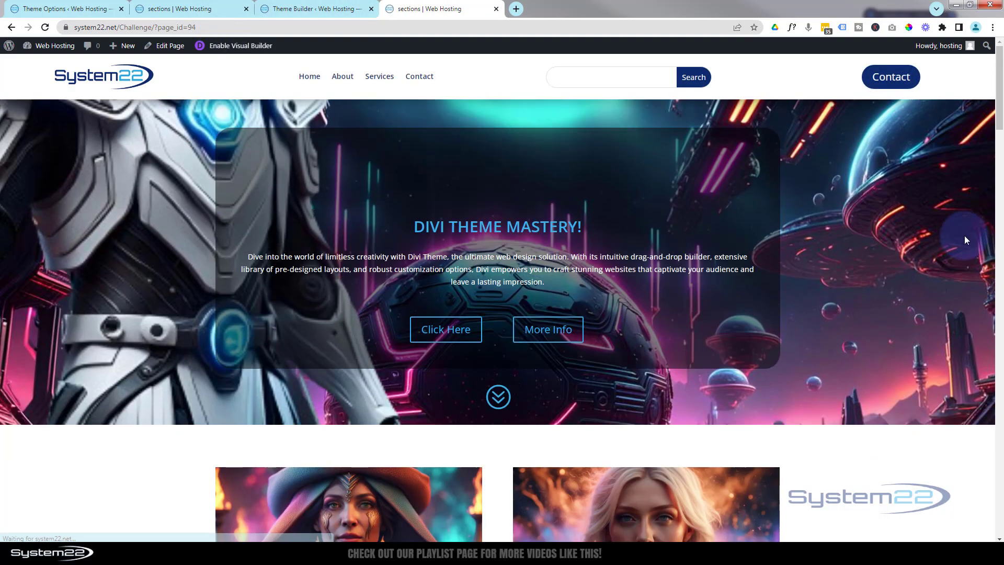
# - Check the social icons' hover reveal over the images on the live page
pyautogui.scroll(-2, 920, 245)
pyautogui.scroll(-2, 920, 245)
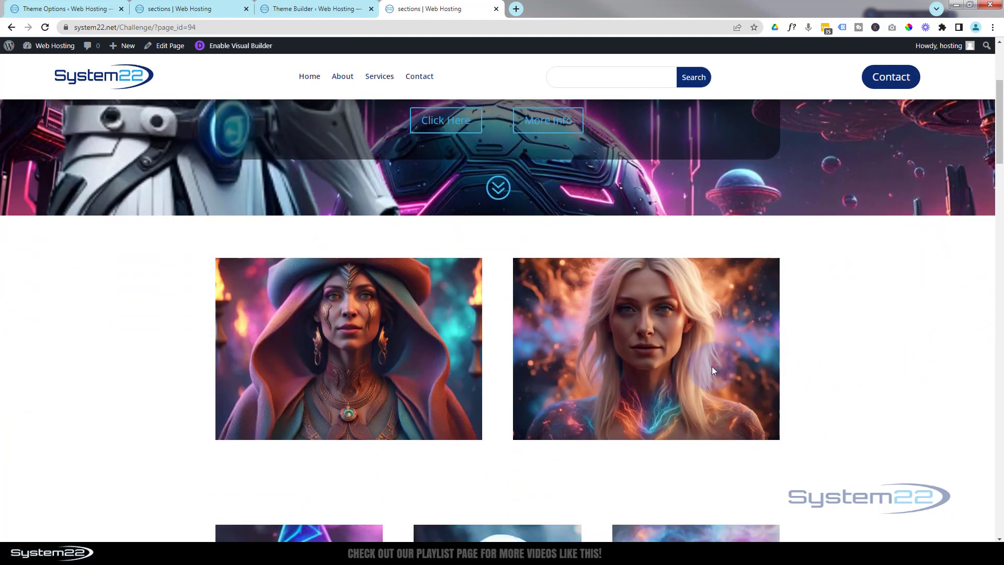
pyautogui.moveTo(711, 368)
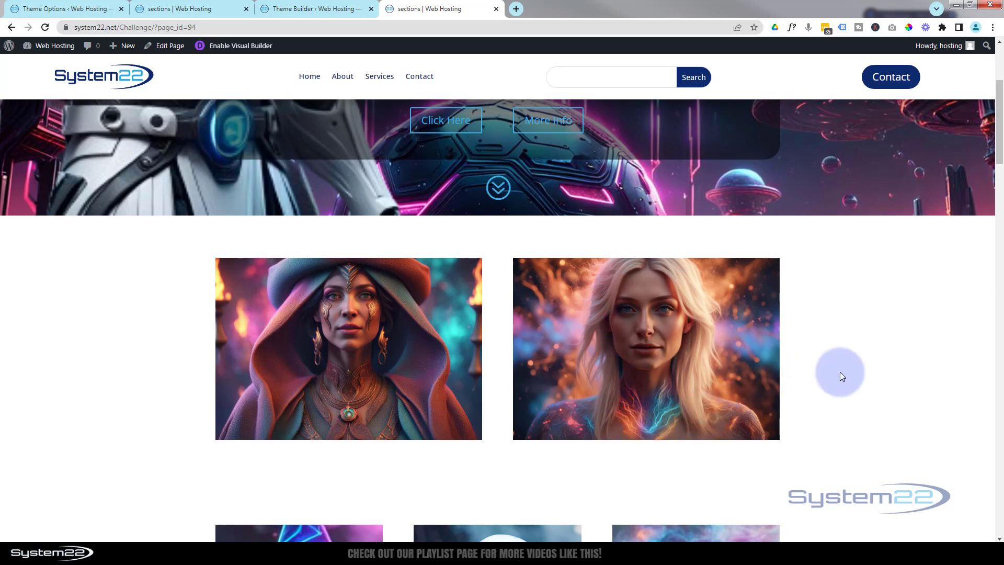
pyautogui.moveTo(685, 356)
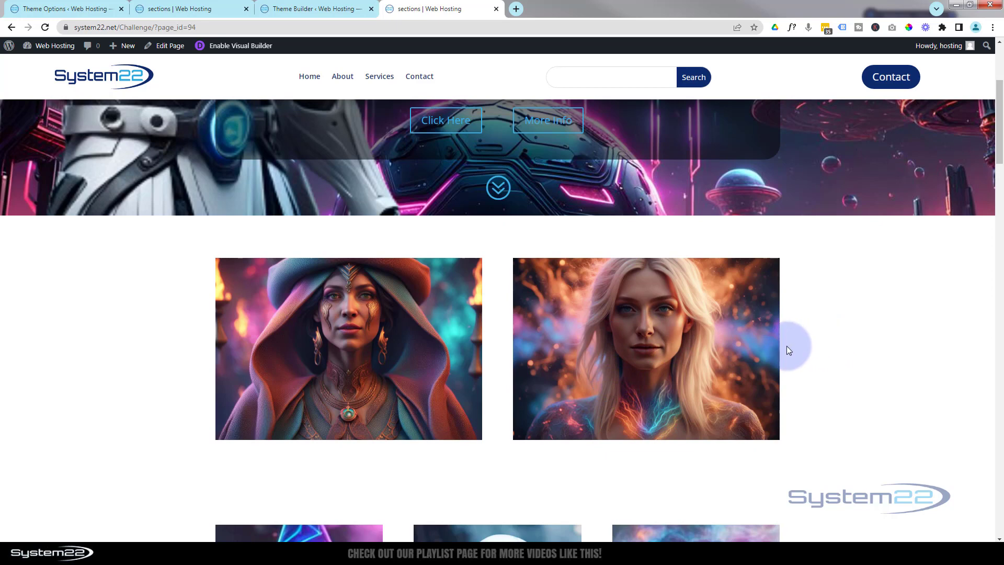
pyautogui.moveTo(761, 346)
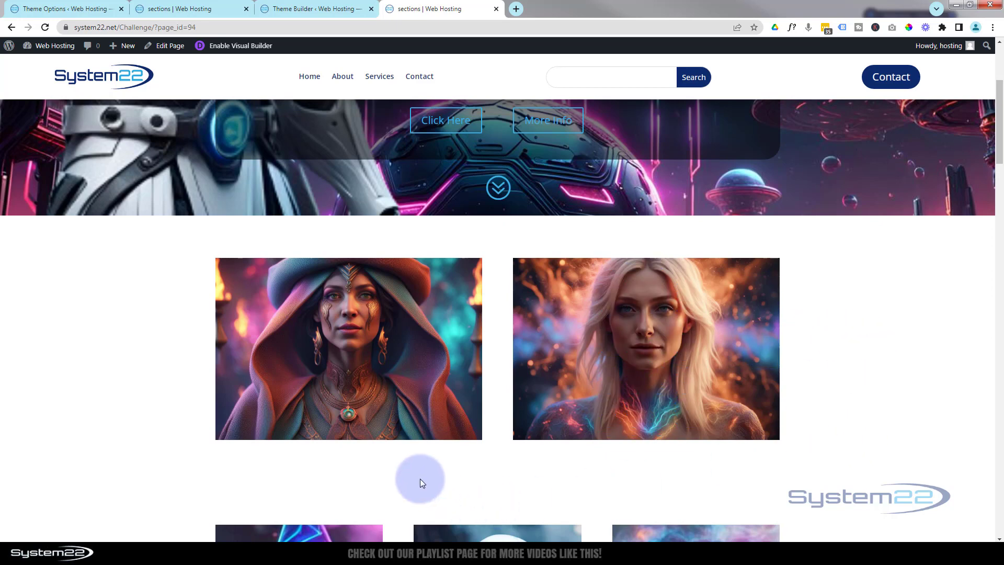
pyautogui.moveTo(451, 407)
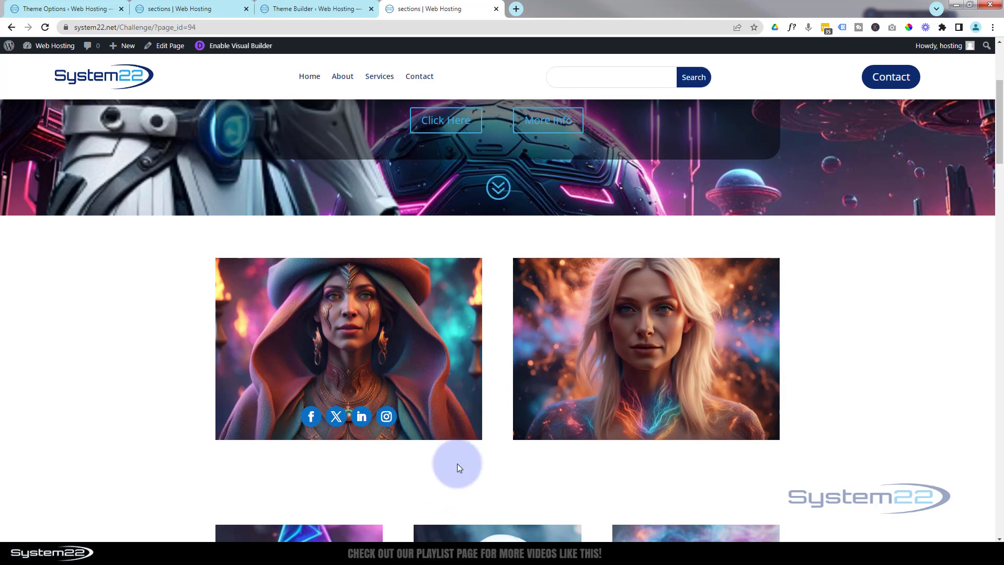
pyautogui.moveTo(531, 425)
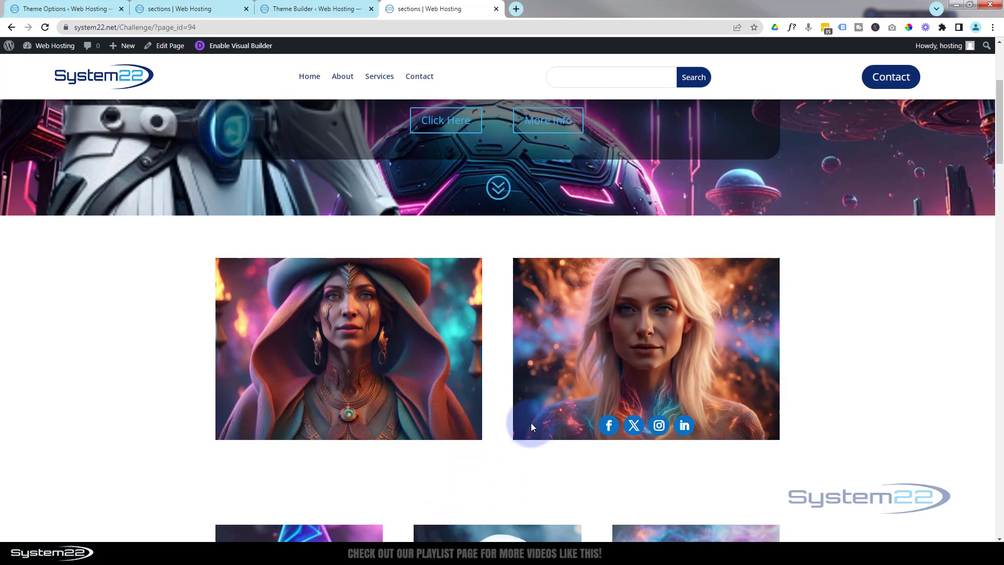
pyautogui.moveTo(442, 429)
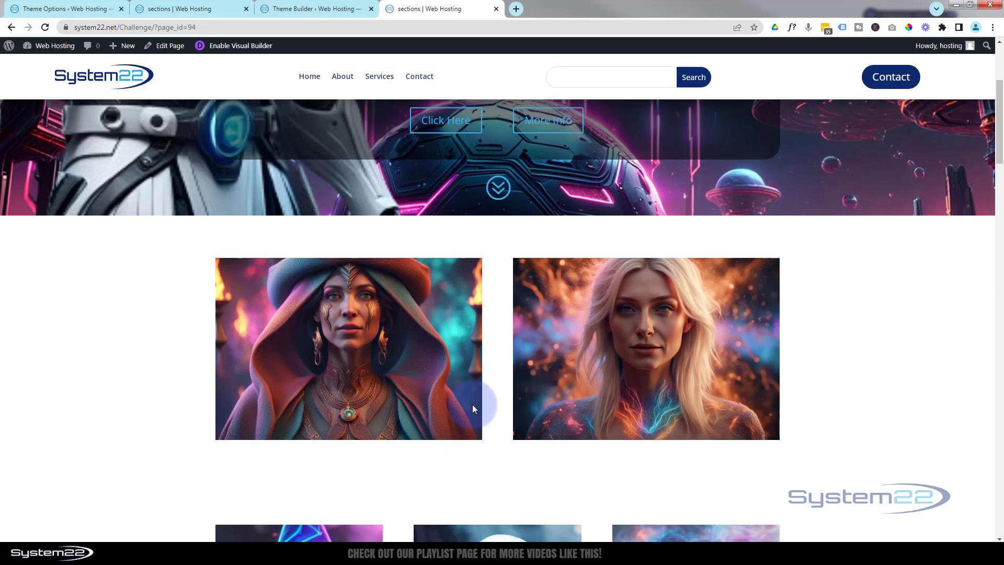
pyautogui.moveTo(549, 296)
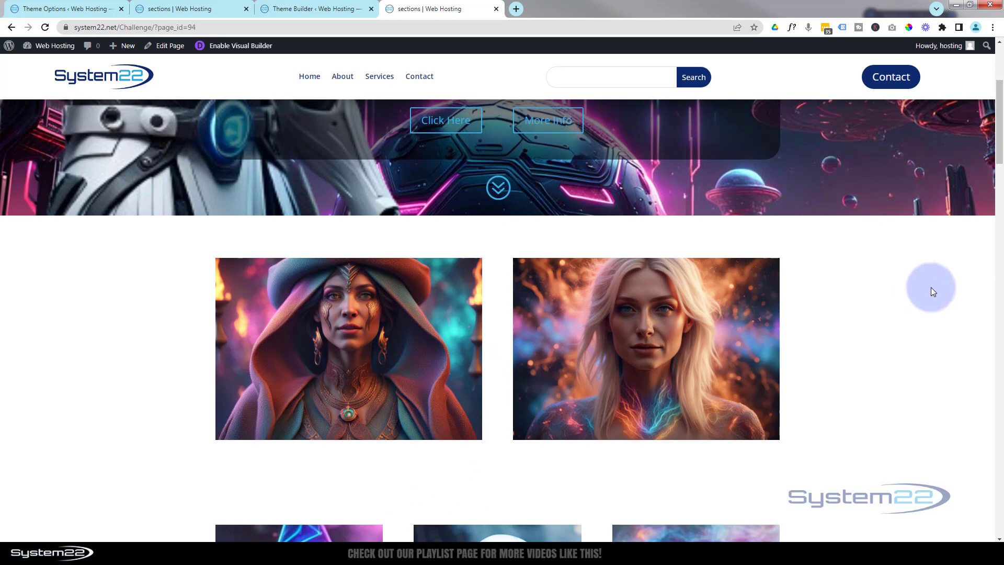
pyautogui.moveTo(769, 283)
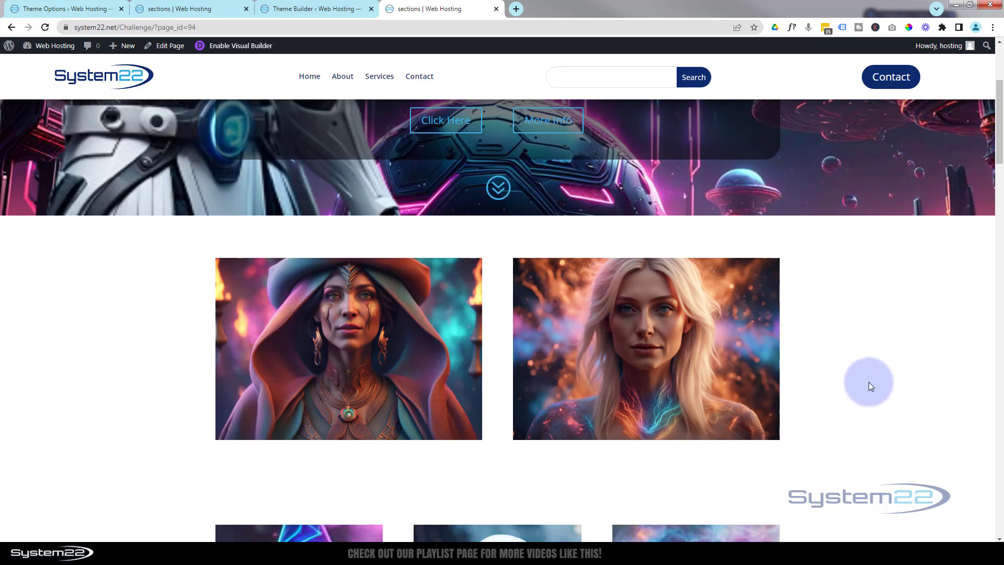
pyautogui.moveTo(764, 390)
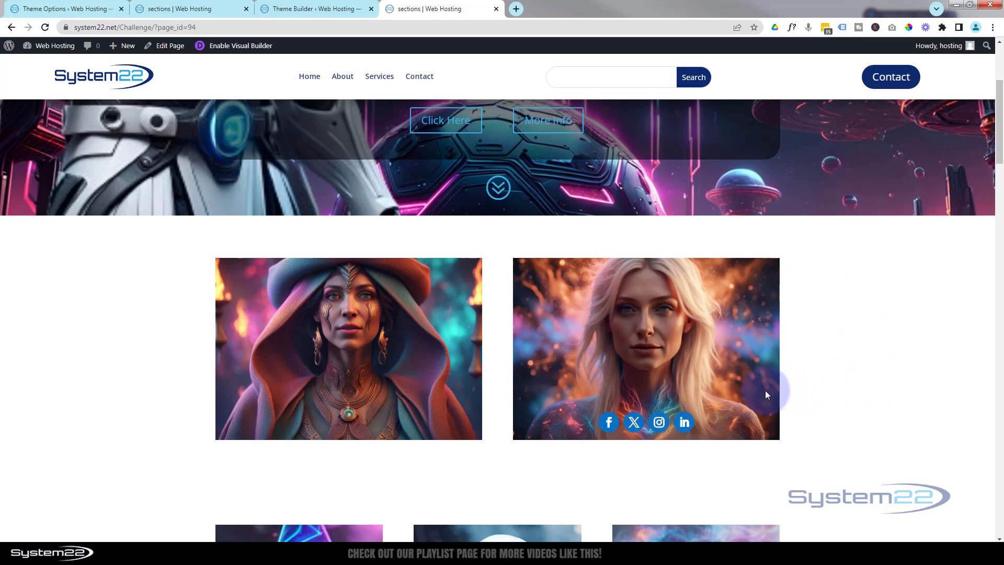